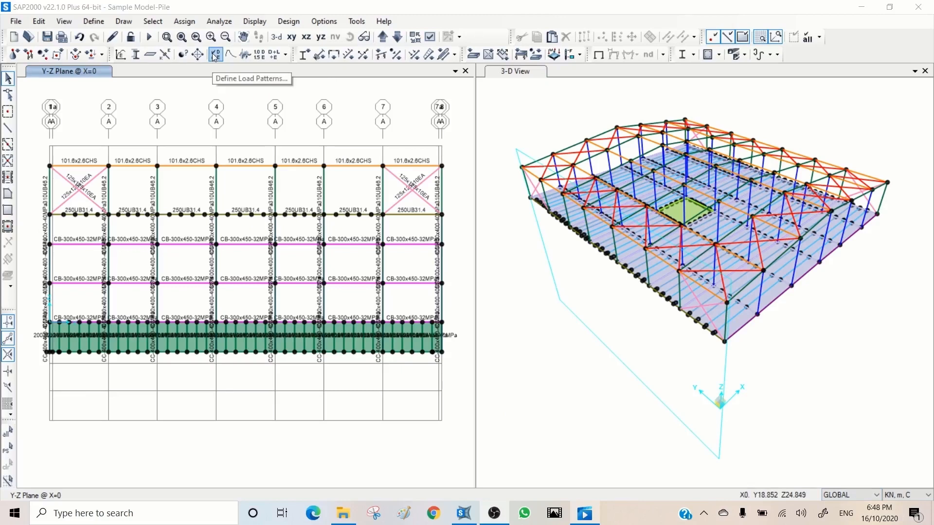
# Step: In the load pattern definitions, rename the default DEAD pattern to SW, keeping type Dead and a self weight multiplier of 1
pyautogui.click(92, 22)
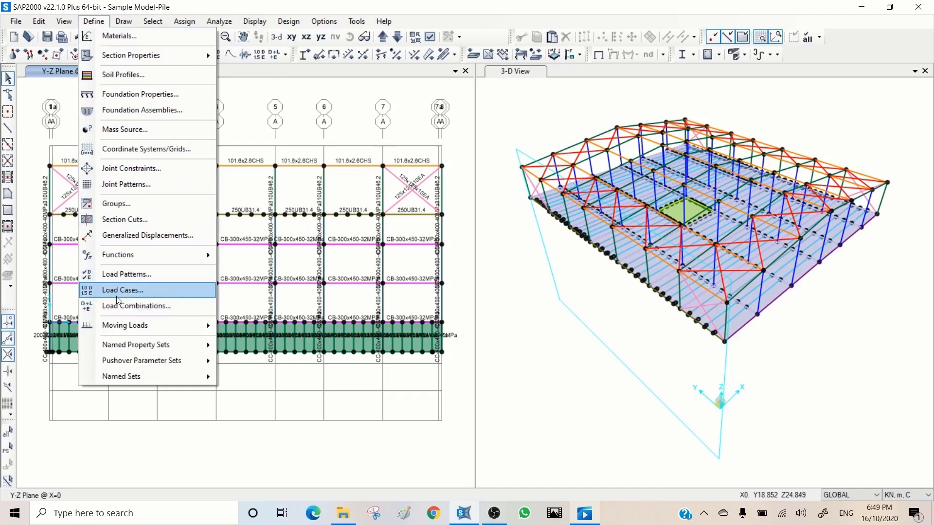
pyautogui.click(130, 277)
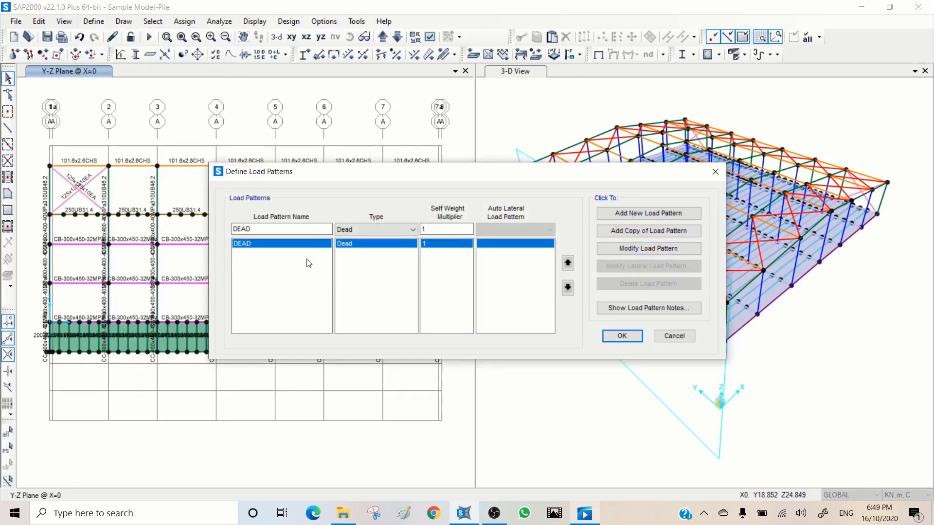
pyautogui.click(281, 242)
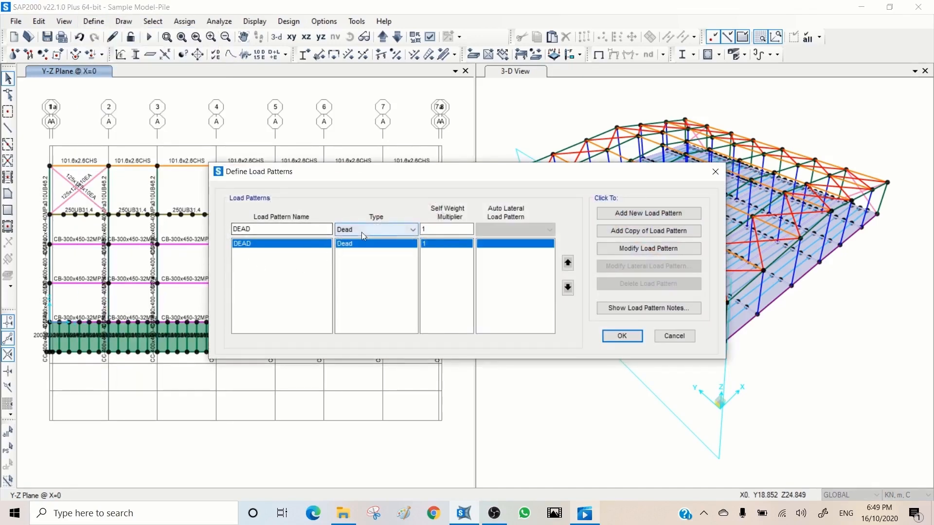
pyautogui.doubleClick(260, 229)
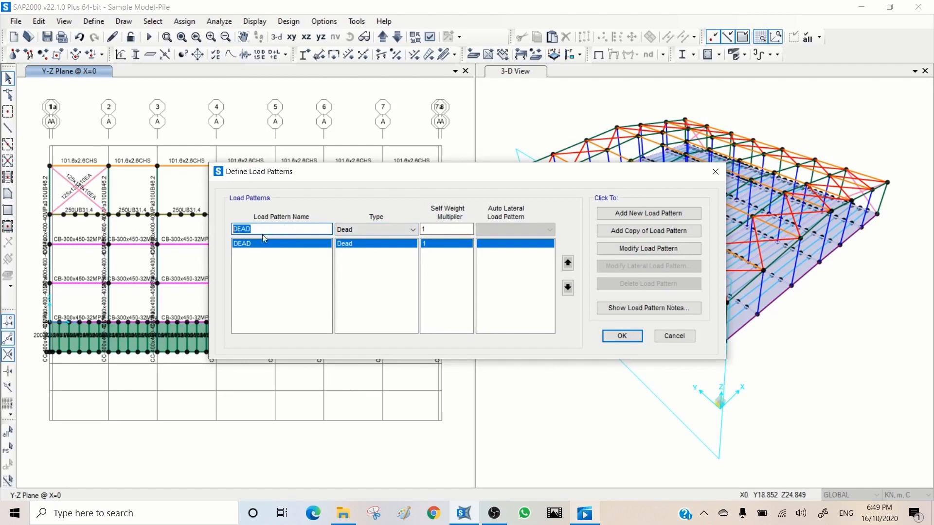
pyautogui.click(366, 228)
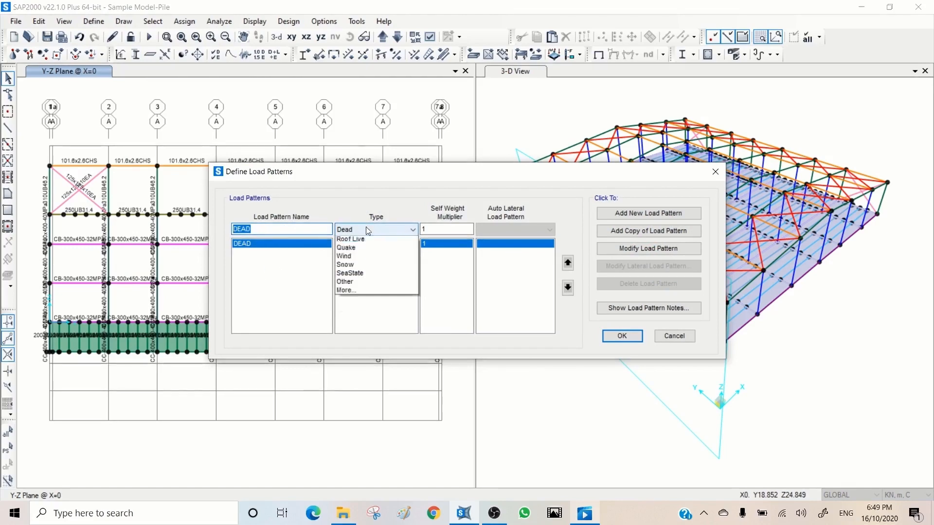
pyautogui.click(371, 225)
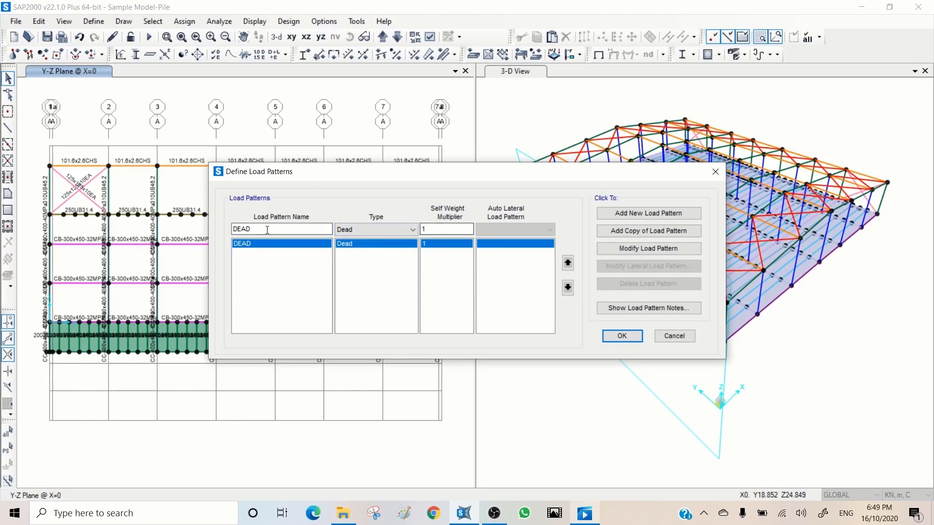
pyautogui.moveTo(266, 229); pyautogui.dragTo(218, 229)
pyautogui.write('SW')
pyautogui.click(398, 232)
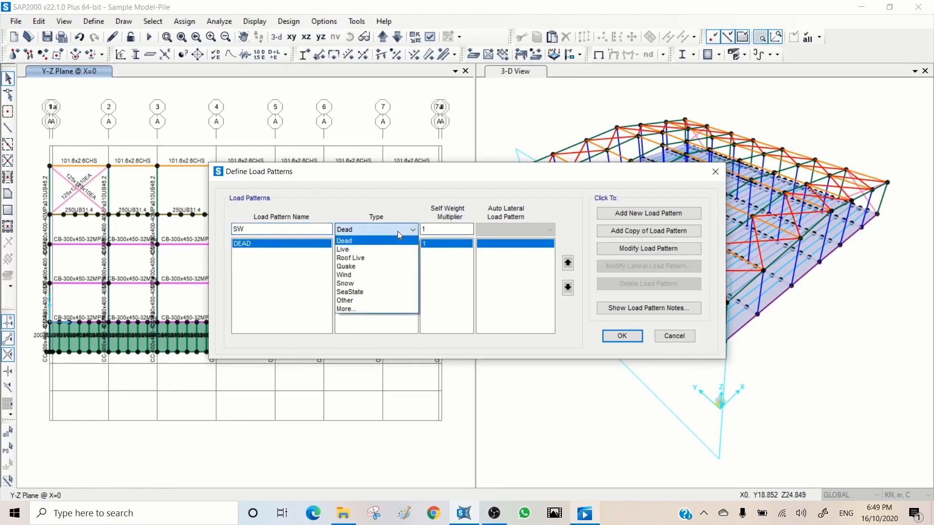
pyautogui.click(407, 237)
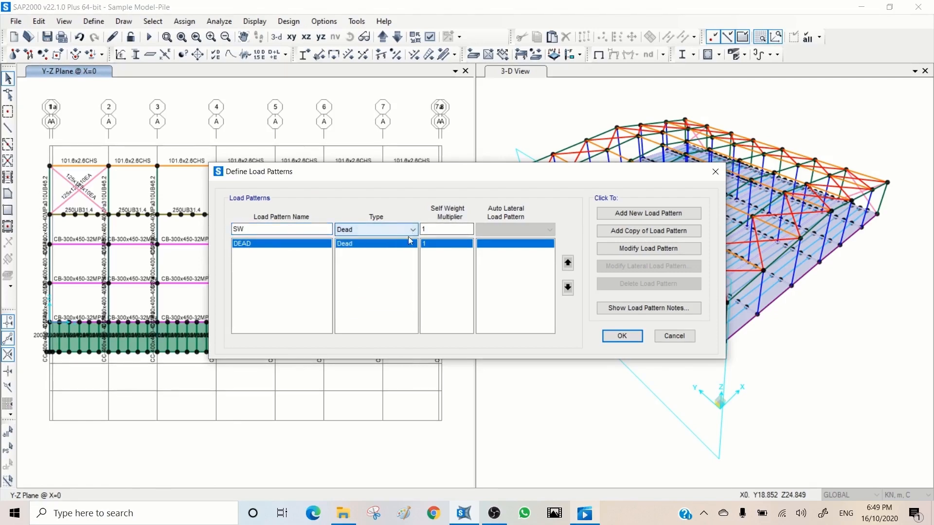
pyautogui.click(628, 252)
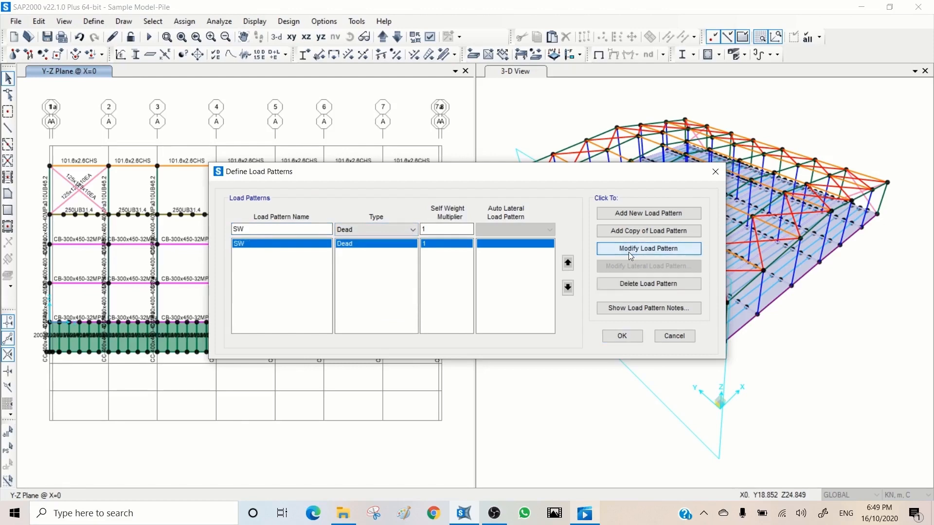
# Step: Add a new load pattern named SDL of type Dead with a self weight multiplier of 0
pyautogui.click(253, 244)
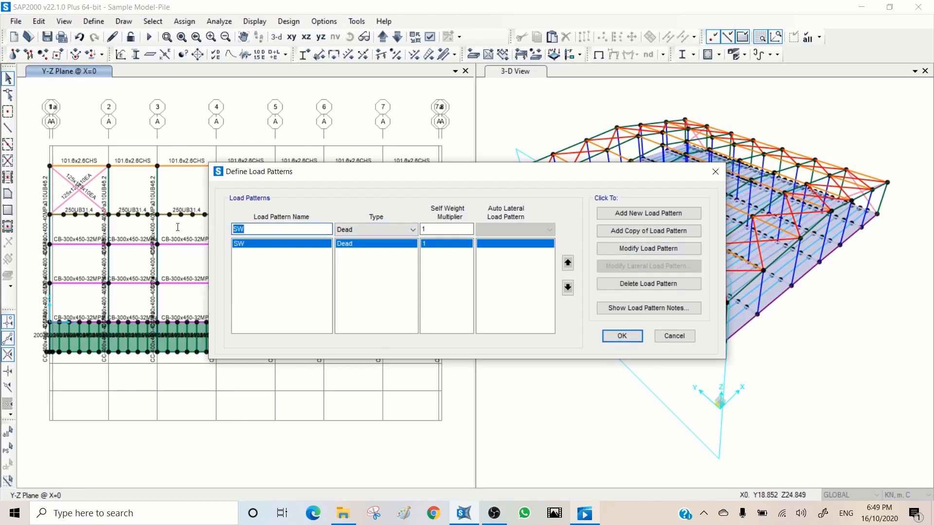
pyautogui.write('SDL')
pyautogui.press('Tab')
pyautogui.press('Tab')
pyautogui.write('0')
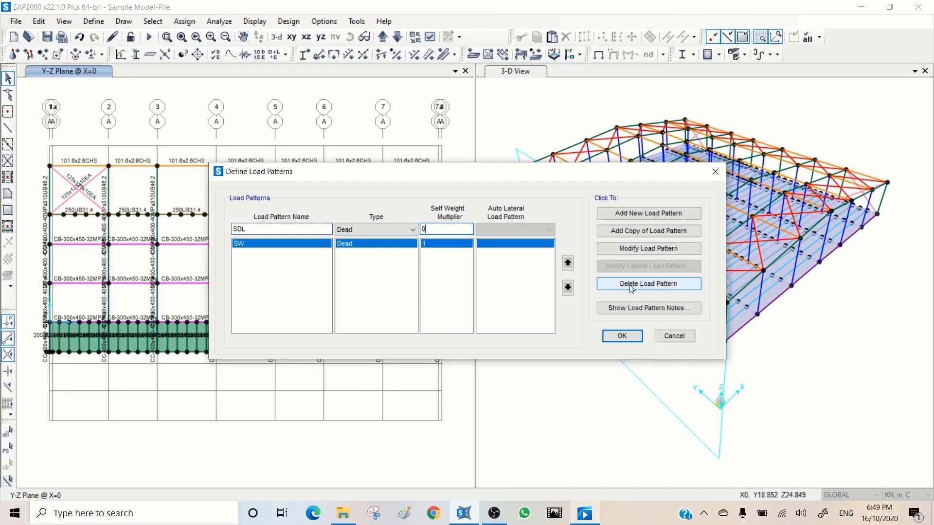
pyautogui.click(631, 215)
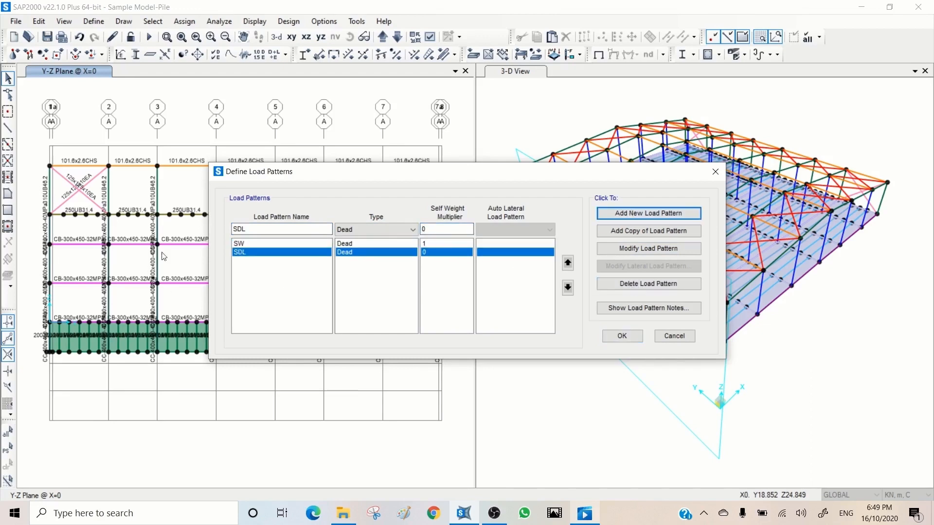
# Step: Add a load pattern named Wall of type Dead with a self weight multiplier of 0
pyautogui.doubleClick(259, 230)
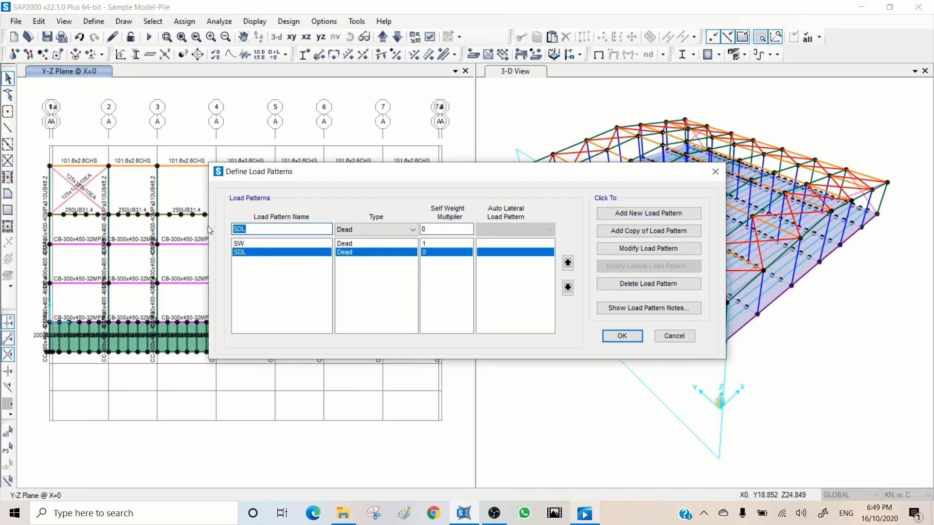
pyautogui.write('Wall')
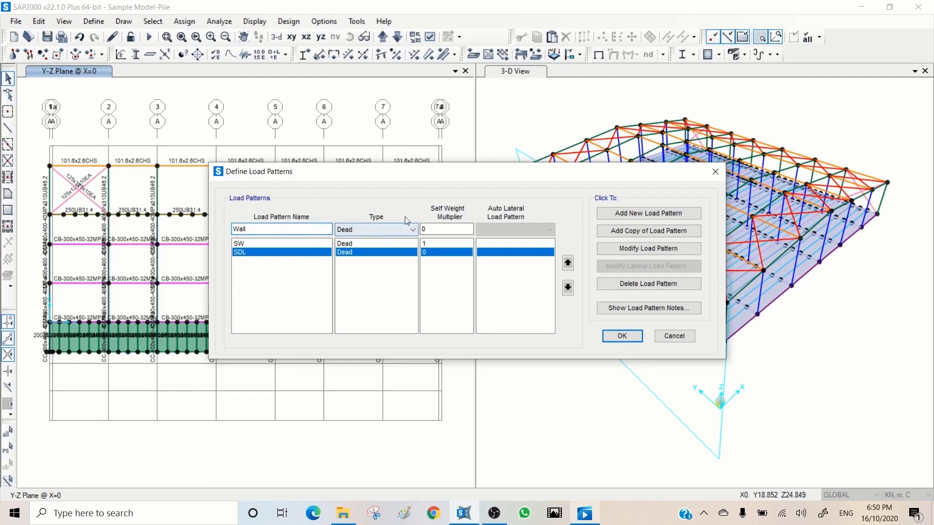
pyautogui.click(629, 214)
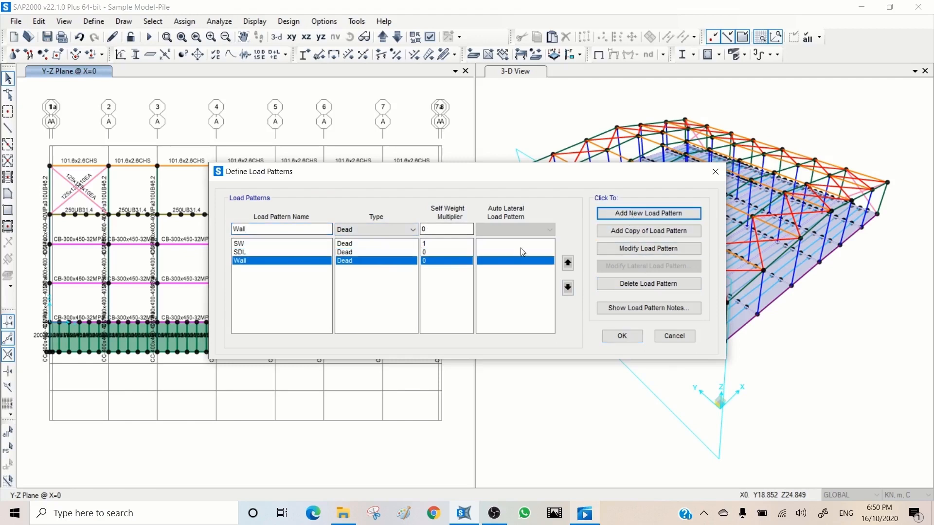
# Step: Add a load pattern named Soil of type Other with a self weight multiplier of 0
pyautogui.doubleClick(262, 228)
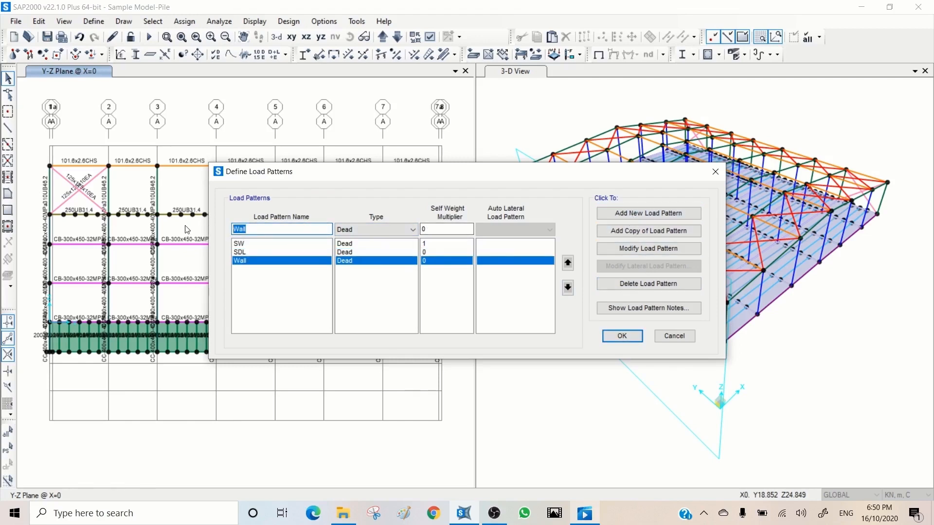
pyautogui.write('Soil')
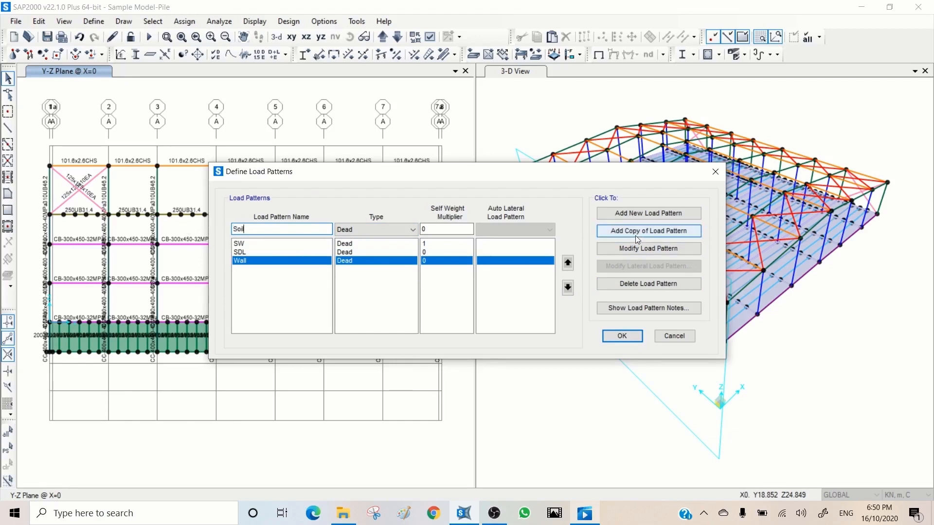
pyautogui.click(373, 228)
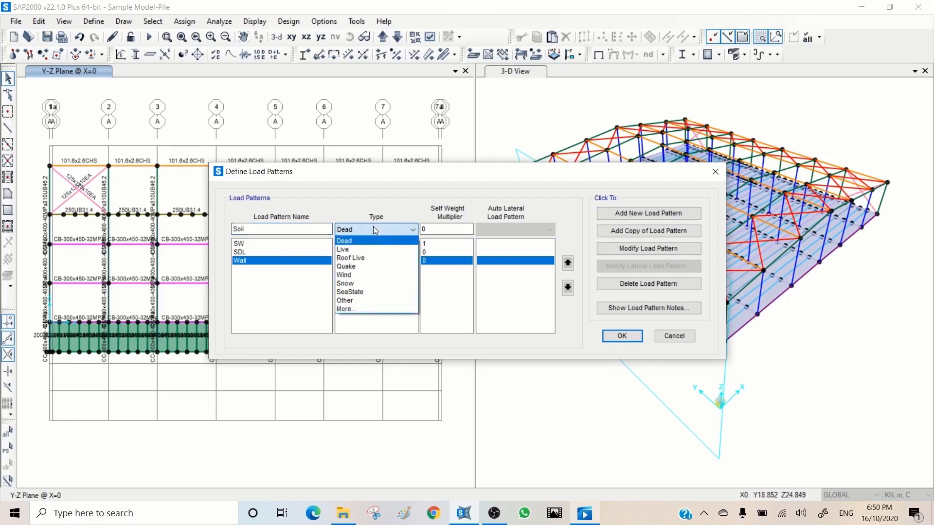
pyautogui.click(361, 301)
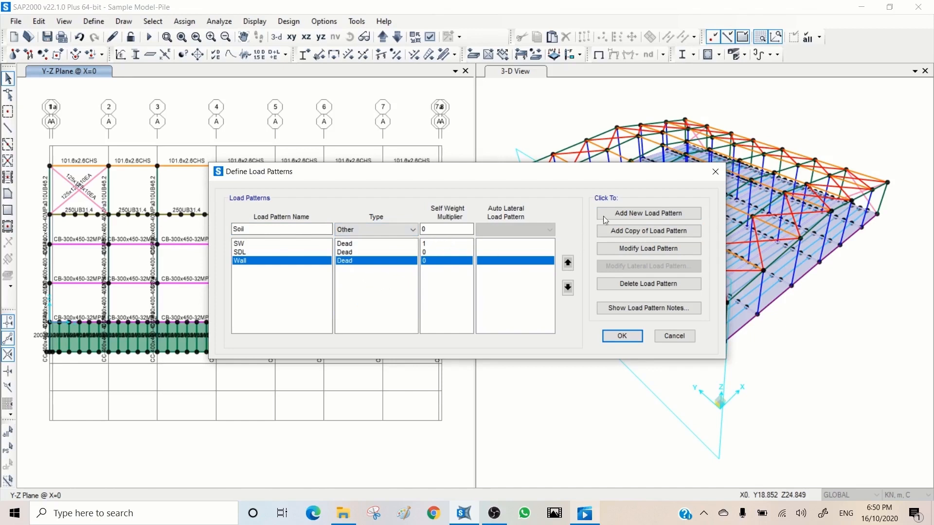
pyautogui.click(628, 212)
# Step: Add a load pattern named Water of type Other with a self weight multiplier of 0
pyautogui.doubleClick(239, 229)
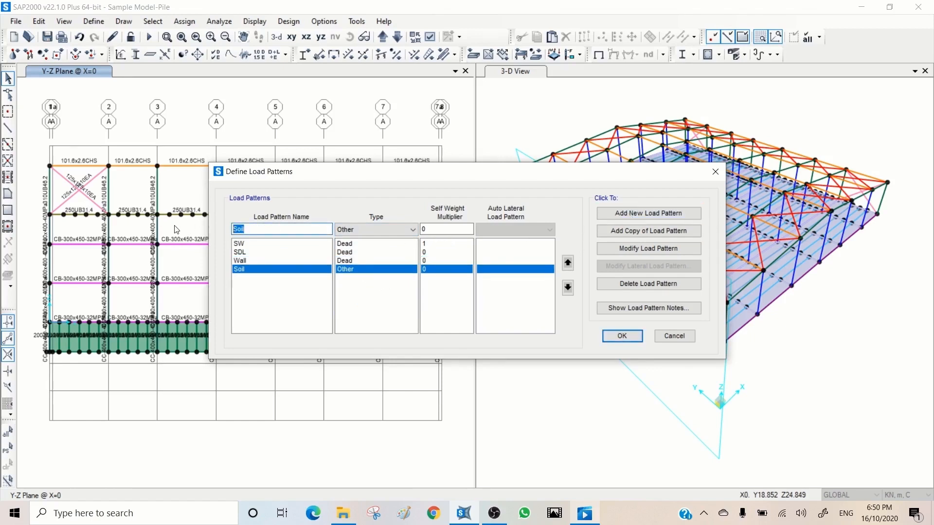
pyautogui.write('Water')
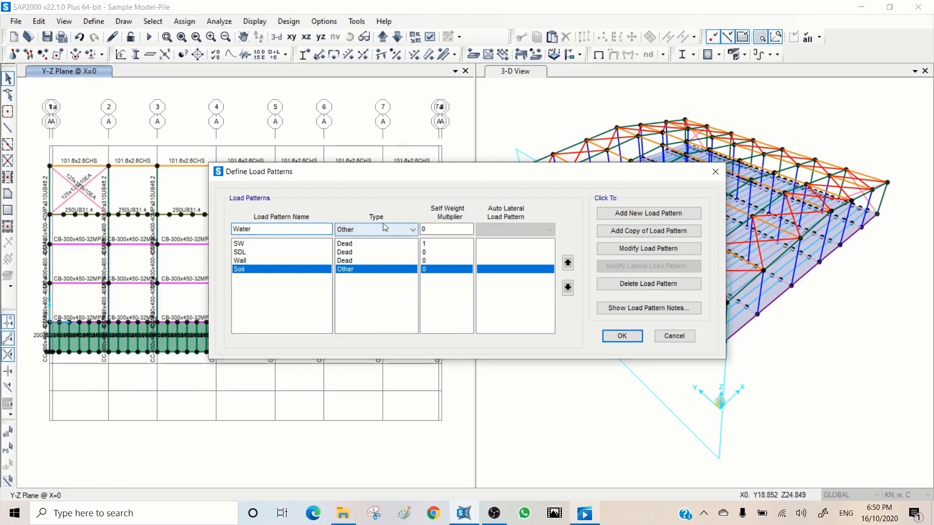
pyautogui.click(638, 214)
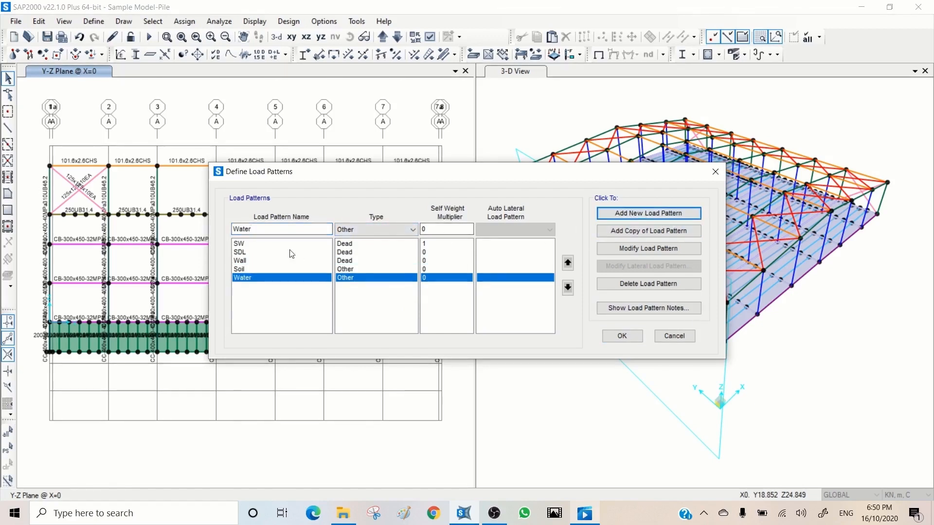
# Step: Add a load pattern named Wall-EQ of type Other with a self weight multiplier of 0
pyautogui.click(259, 229)
pyautogui.doubleClick(259, 229)
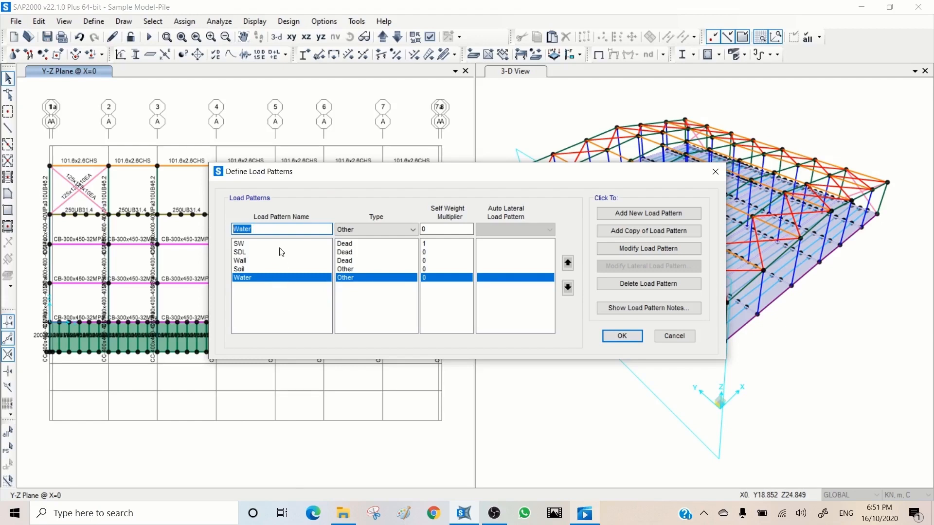
pyautogui.write('Wall-EQ')
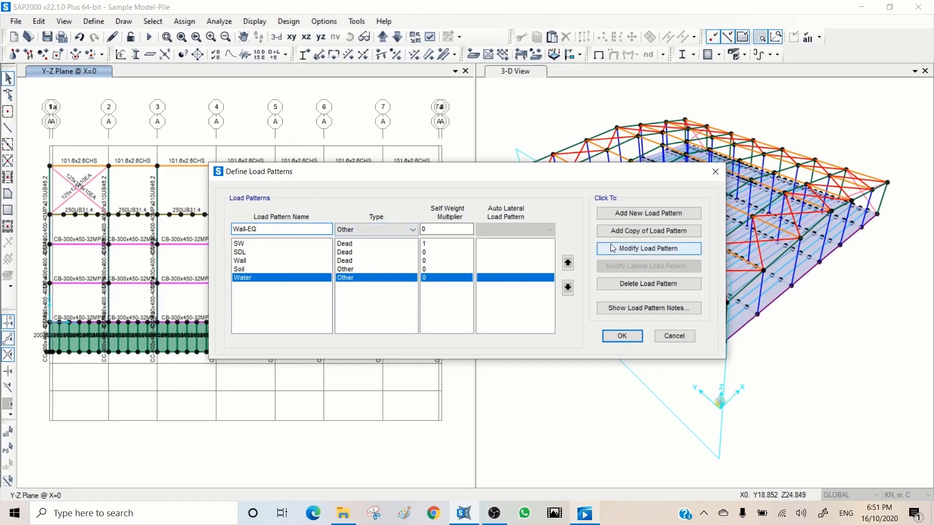
pyautogui.click(626, 213)
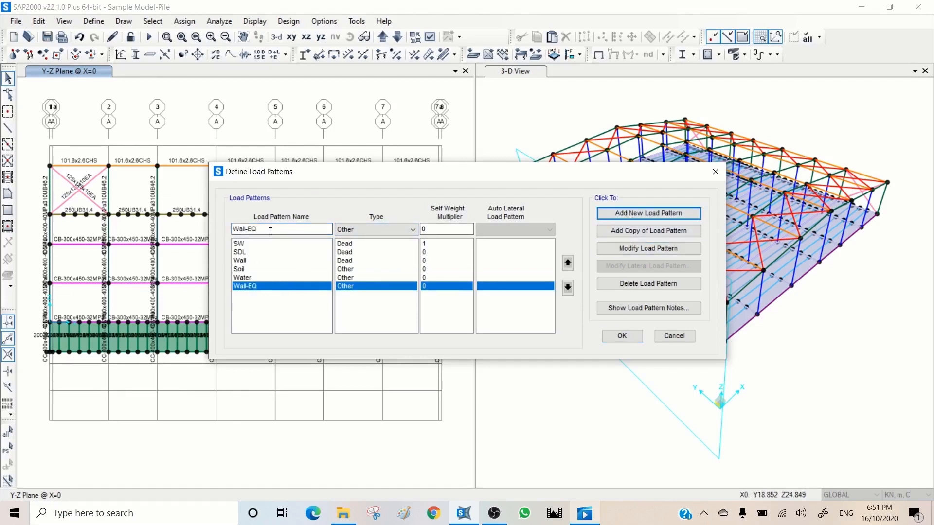
# Step: Add a load pattern named LL of type Live with a self weight multiplier of 0
pyautogui.moveTo(271, 230); pyautogui.dragTo(193, 227)
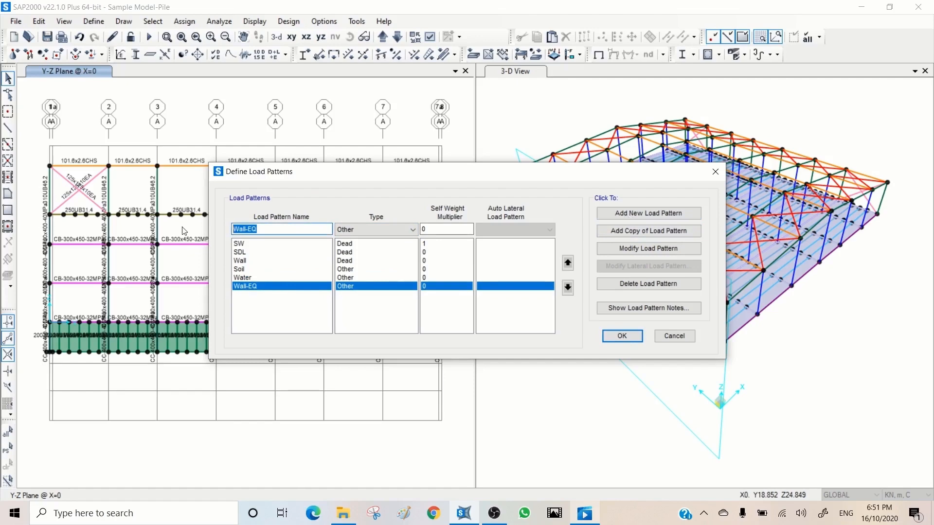
pyautogui.write('LL')
pyautogui.click(365, 230)
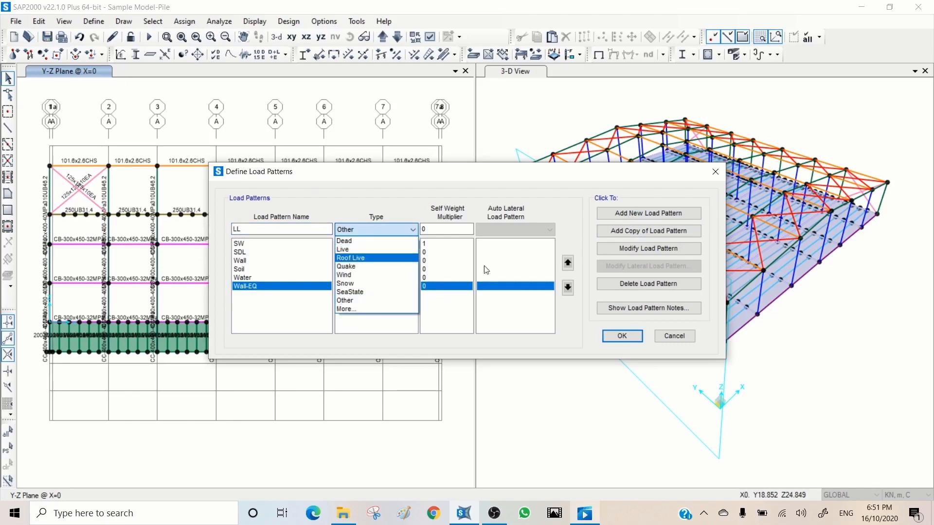
pyautogui.click(356, 252)
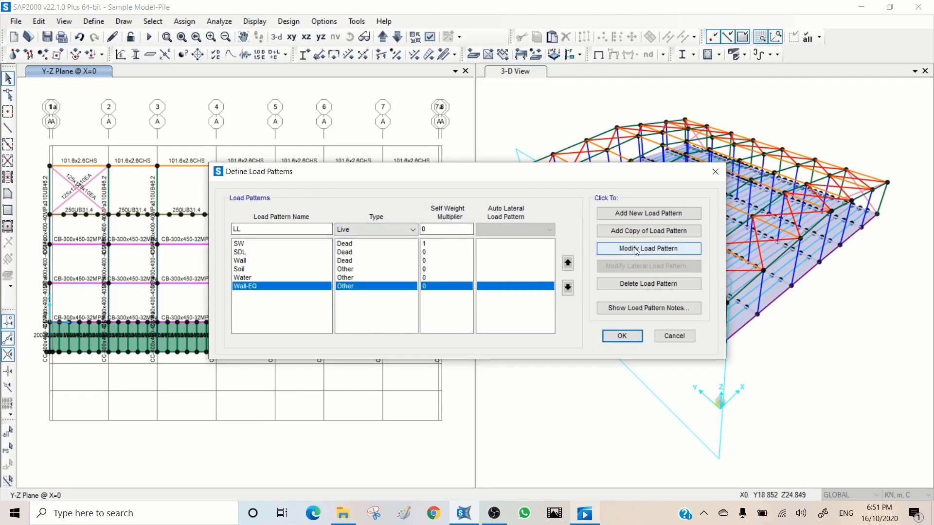
pyautogui.click(636, 217)
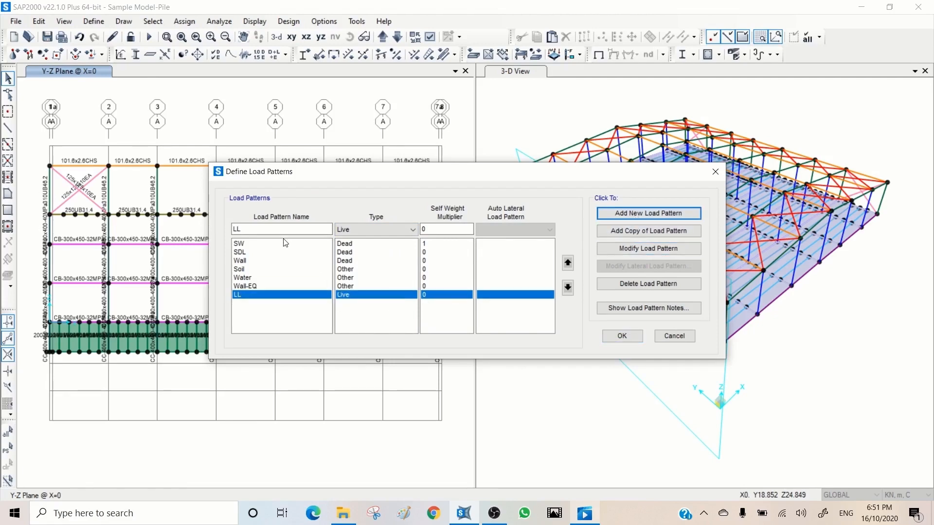
# Step: Add a load pattern named Thermal, choosing type Temperature from the extended types, with a self weight multiplier of 0
pyautogui.click(261, 227)
pyautogui.doubleClick(261, 226)
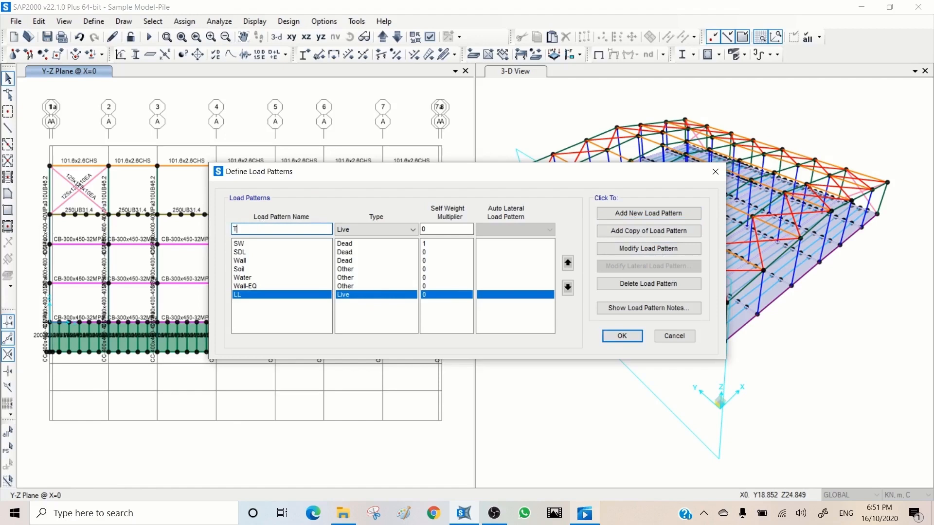
pyautogui.write('Thermal')
pyautogui.click(373, 231)
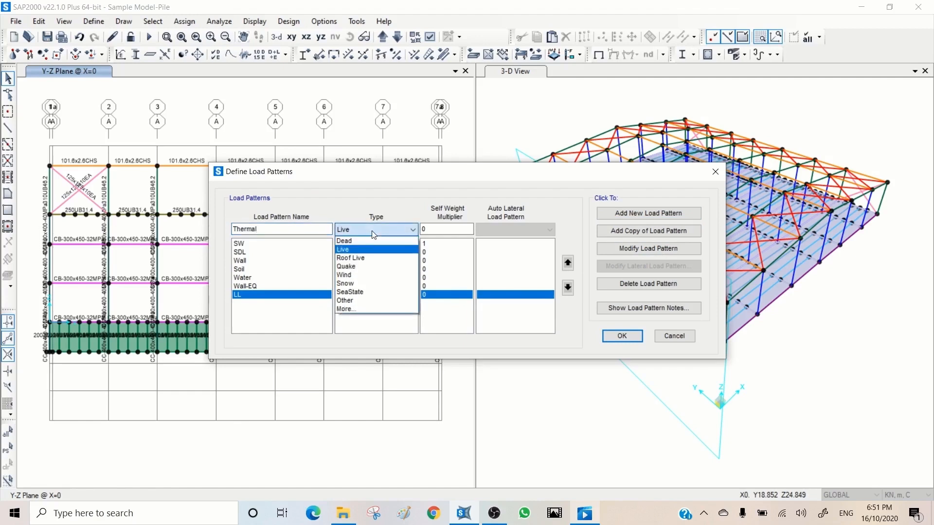
pyautogui.click(367, 305)
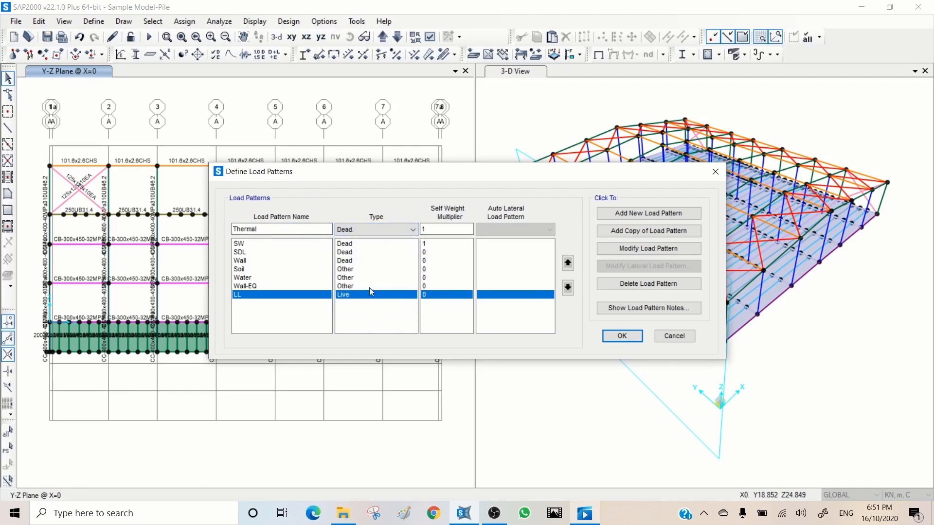
pyautogui.click(366, 231)
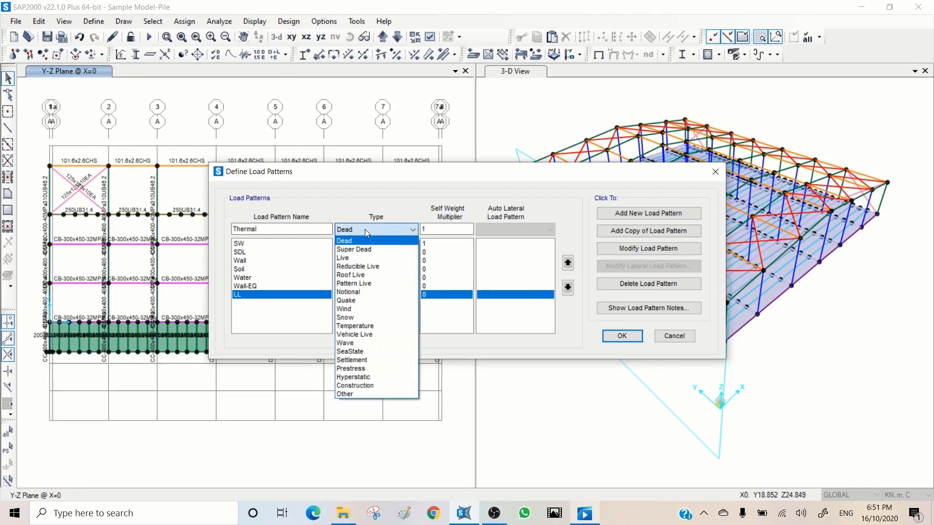
pyautogui.click(370, 327)
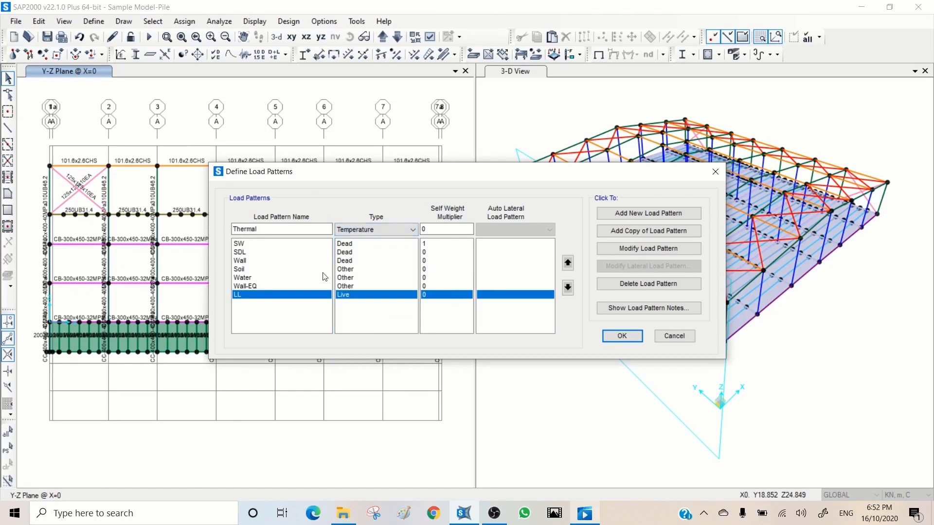
pyautogui.click(627, 214)
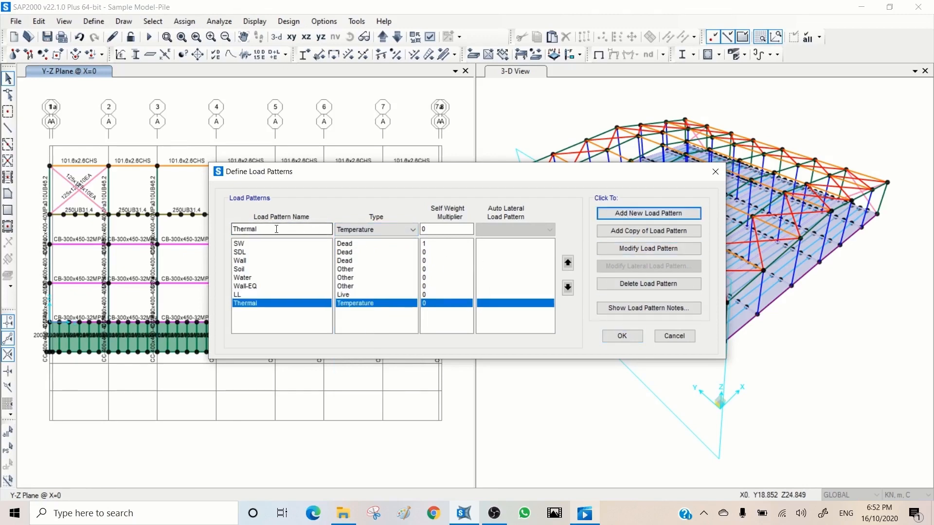
# Step: Add a load pattern named Disp of type Other with a self weight multiplier of 0
pyautogui.doubleClick(298, 228)
pyautogui.write('Disp')
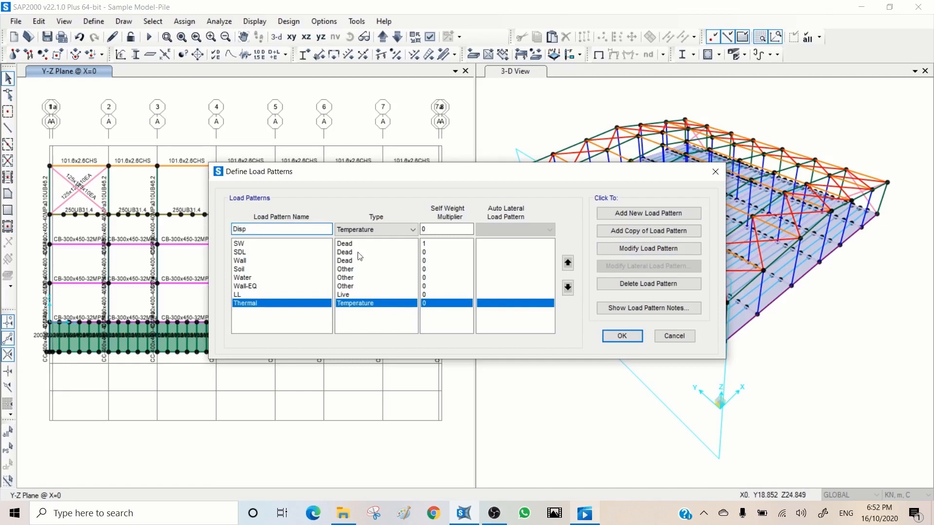
pyautogui.click(376, 230)
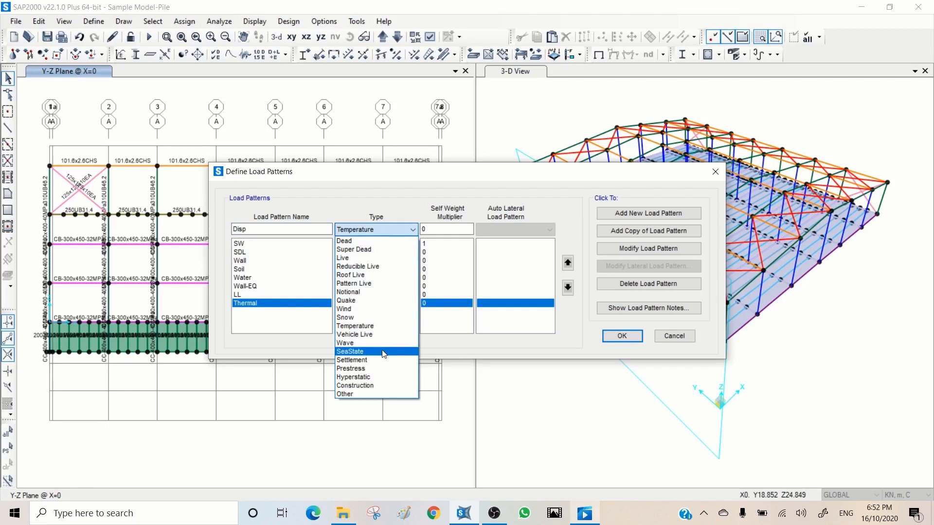
pyautogui.click(359, 397)
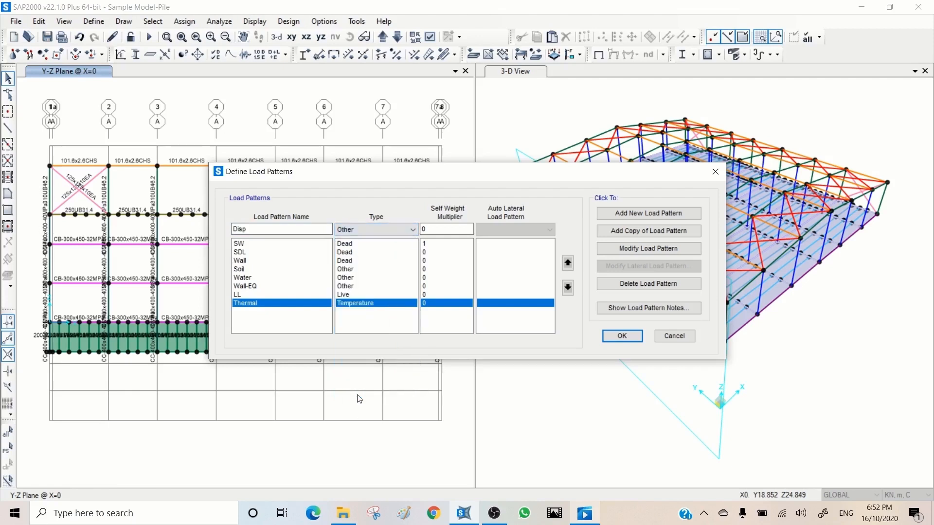
pyautogui.click(637, 213)
# Step: Add a load pattern named Snow of type Snow with a self weight multiplier of 0 and accept the load pattern definitions
pyautogui.moveTo(266, 228); pyautogui.dragTo(184, 226)
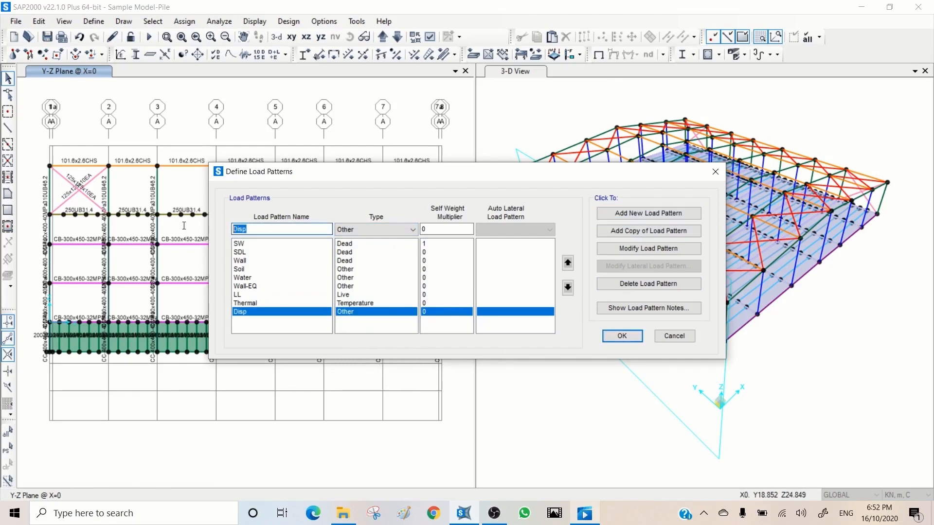
pyautogui.write('Snow')
pyautogui.click(366, 231)
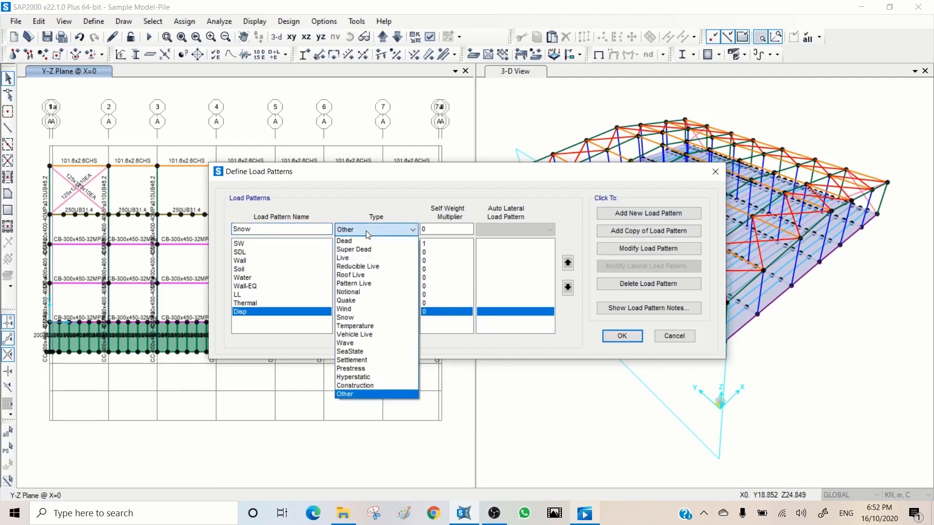
pyautogui.click(361, 316)
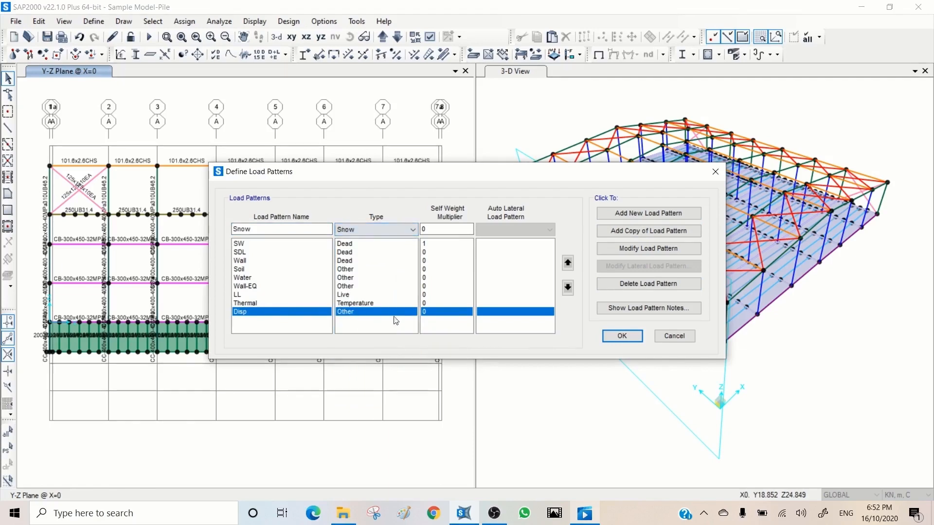
pyautogui.click(635, 216)
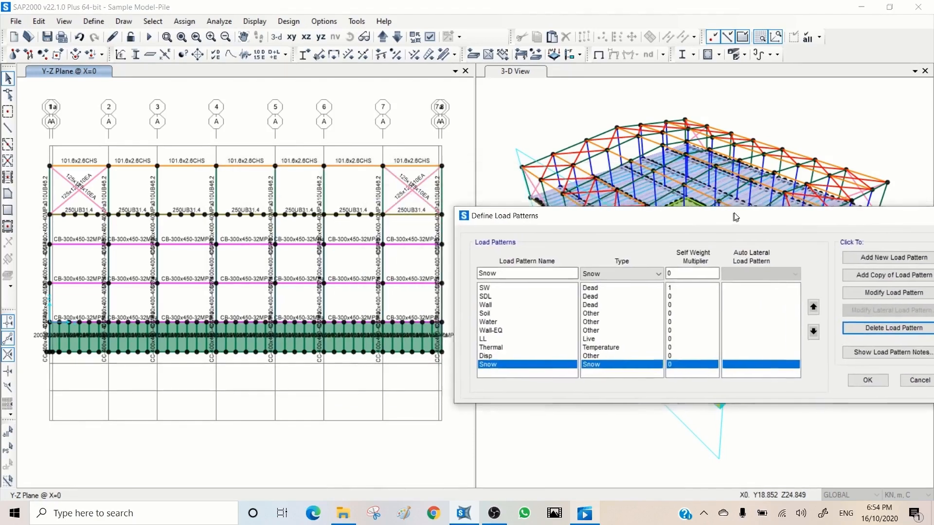
pyautogui.moveTo(489, 173); pyautogui.dragTo(664, 291)
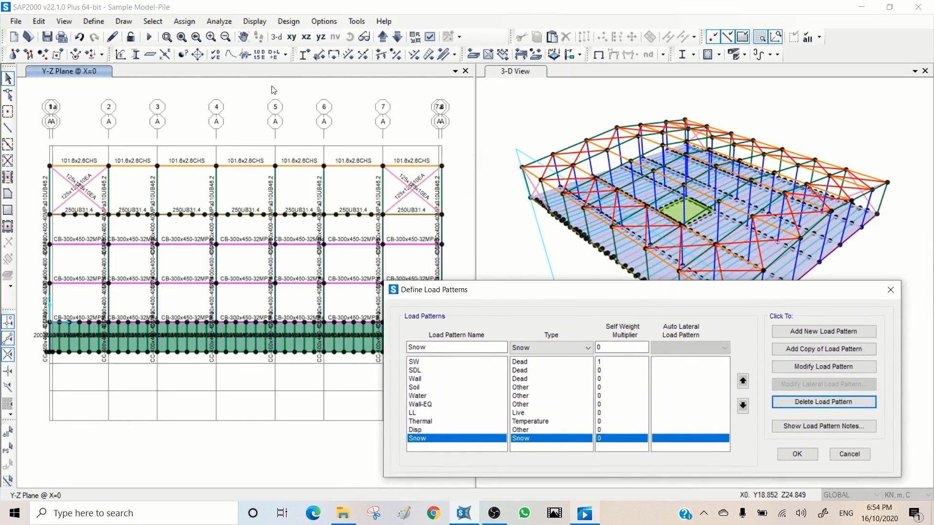
pyautogui.click(801, 460)
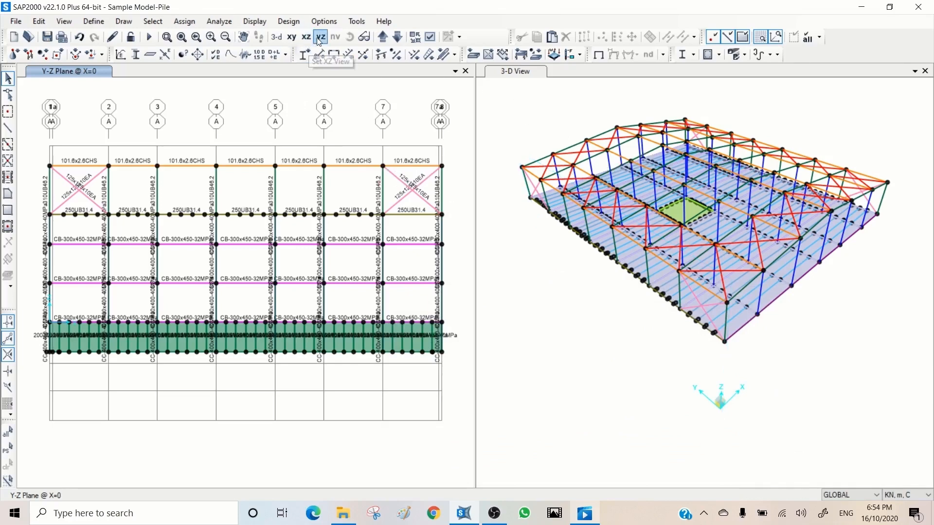
# Step: Show the X-Y plan view of the model at the Z=8 level
pyautogui.click(291, 36)
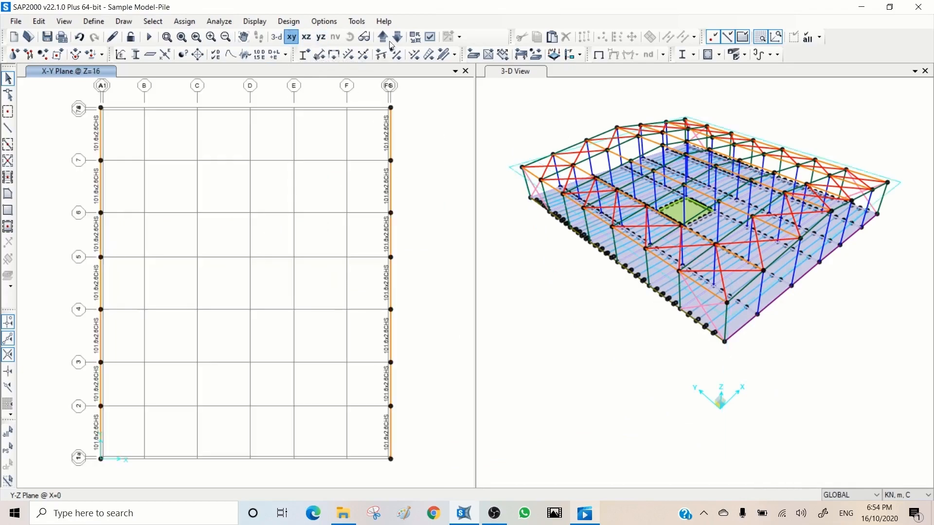
pyautogui.click(398, 38)
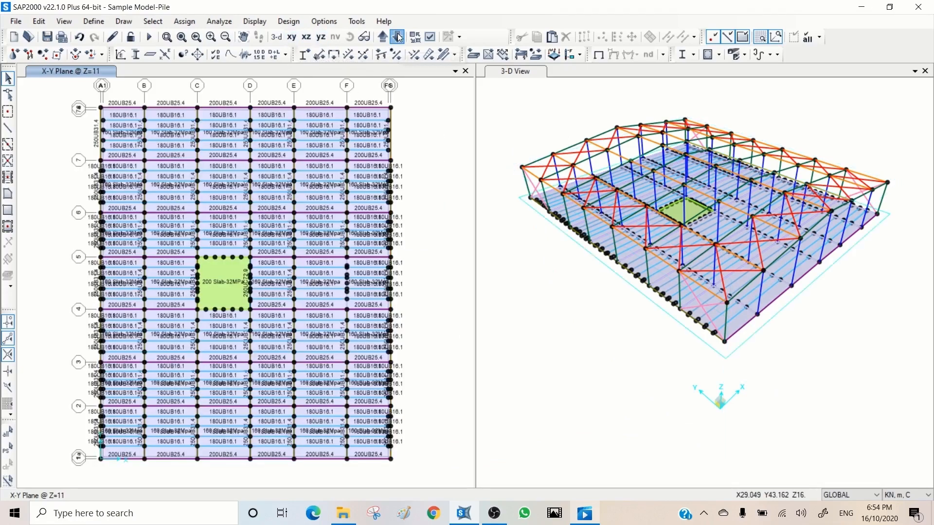
pyautogui.click(398, 38)
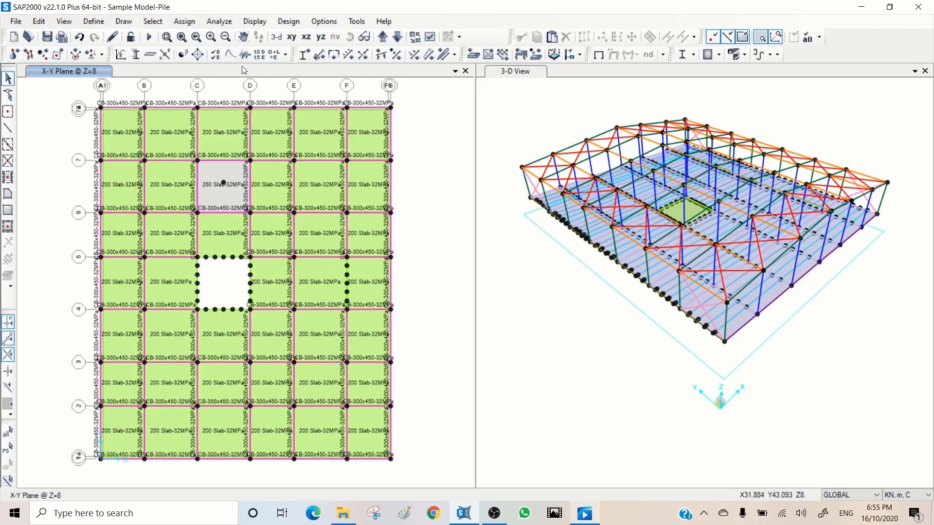
# Step: Reopen the load pattern definitions and add a pattern named EQXp of type Quake with multiplier 0 and User Coefficient as auto lateral pattern
pyautogui.click(215, 56)
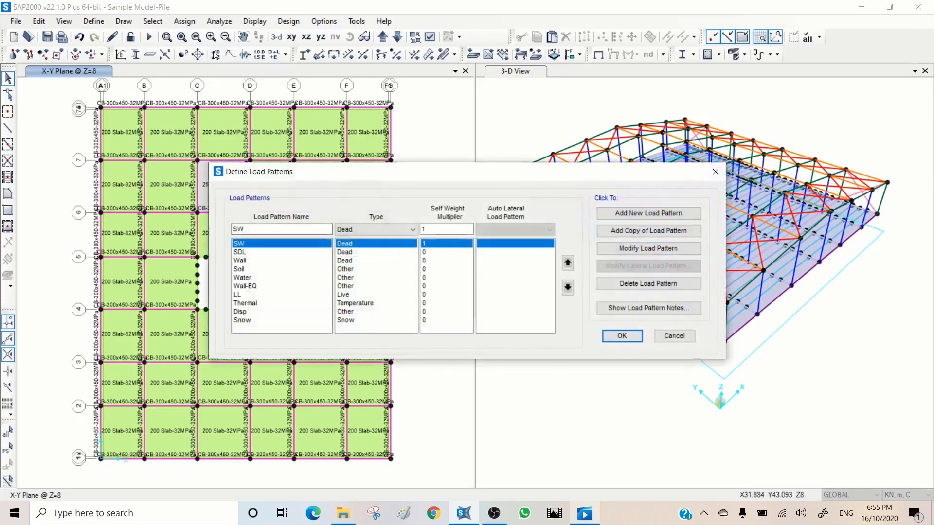
pyautogui.click(258, 228)
pyautogui.moveTo(258, 229); pyautogui.dragTo(196, 229)
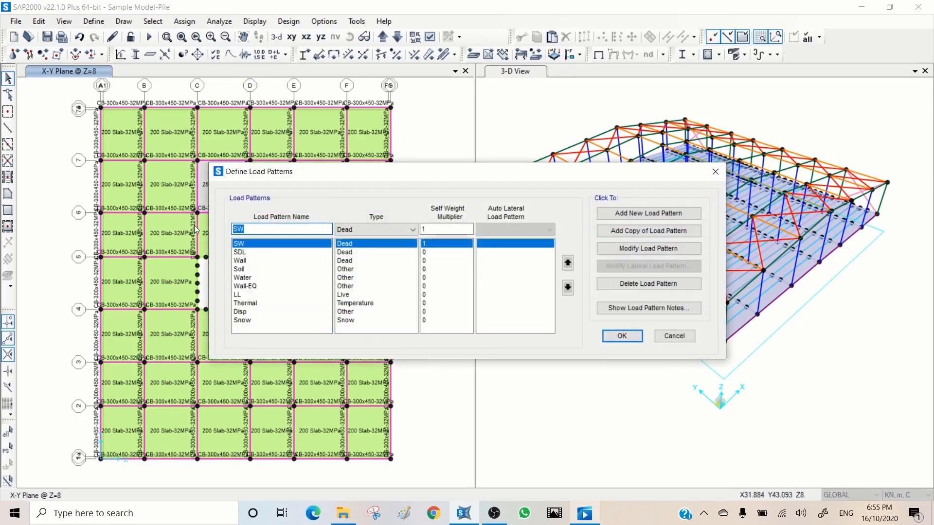
pyautogui.write('EQXp')
pyautogui.click(394, 229)
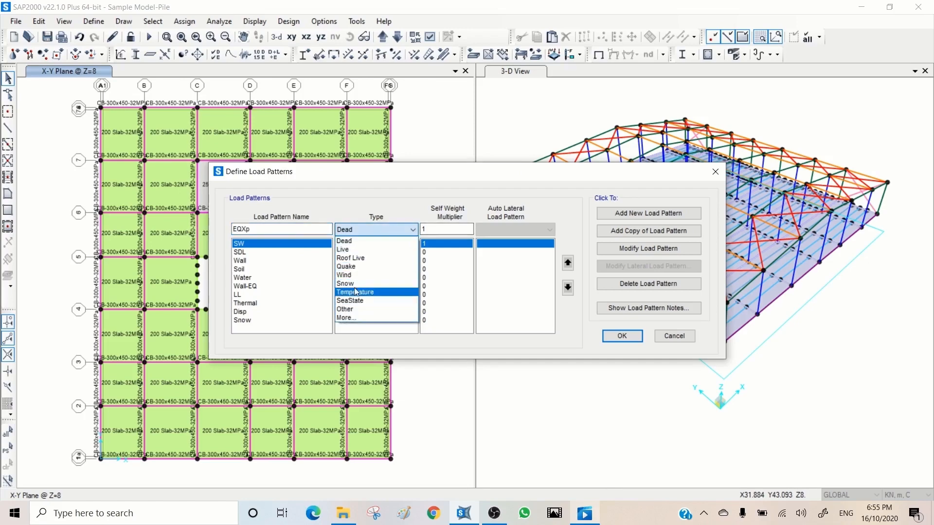
pyautogui.click(349, 267)
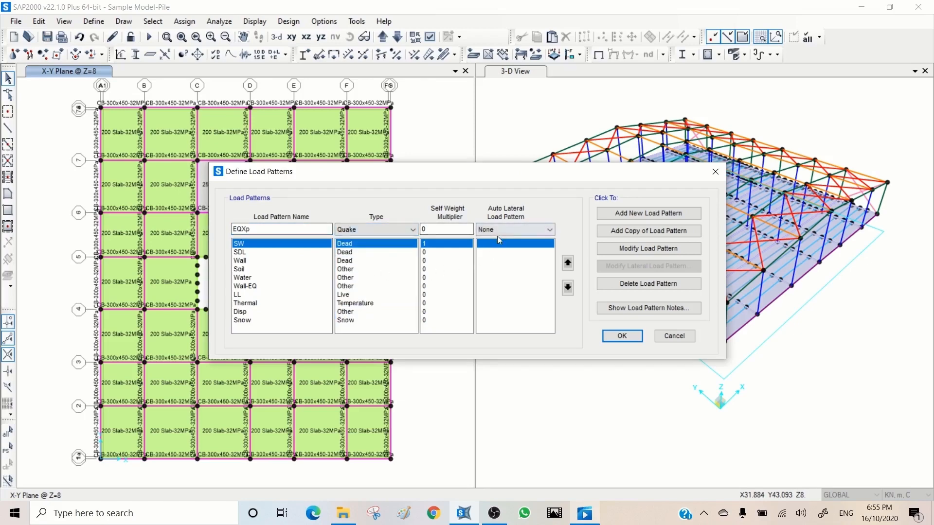
pyautogui.click(510, 228)
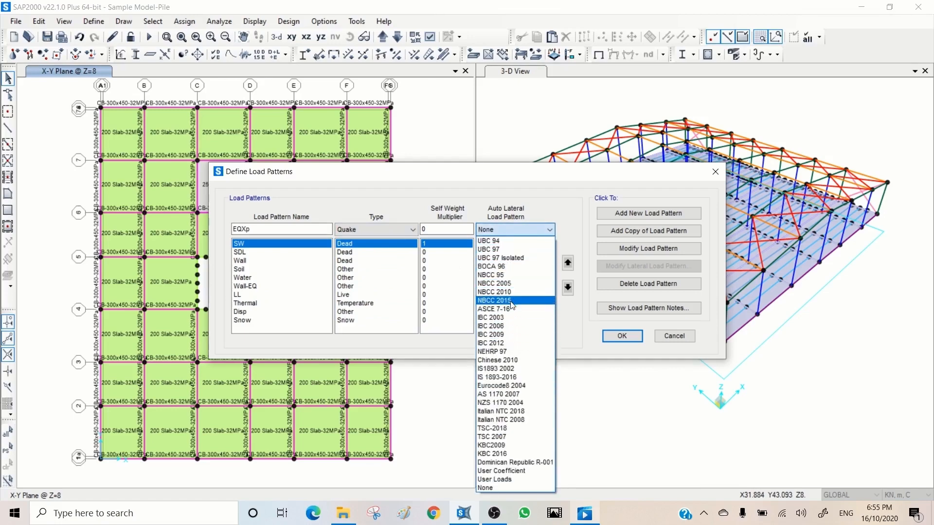
pyautogui.click(506, 471)
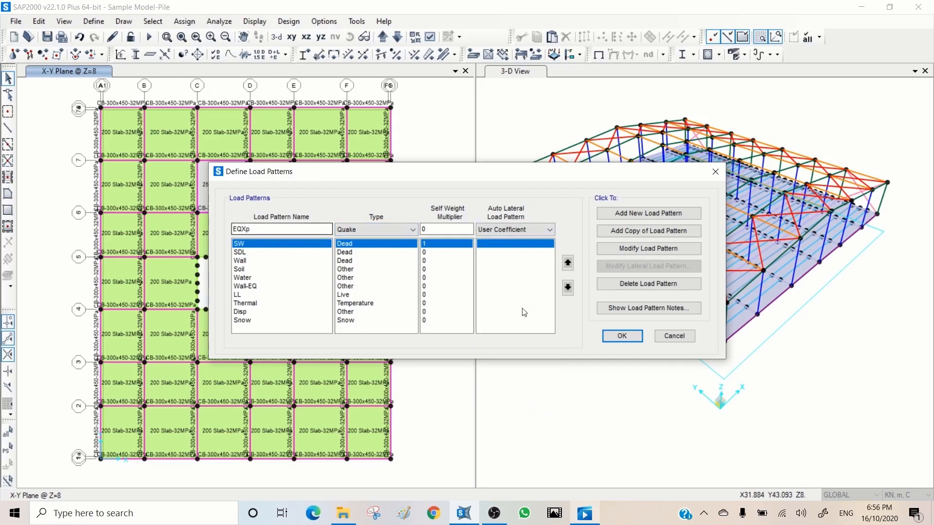
pyautogui.click(636, 215)
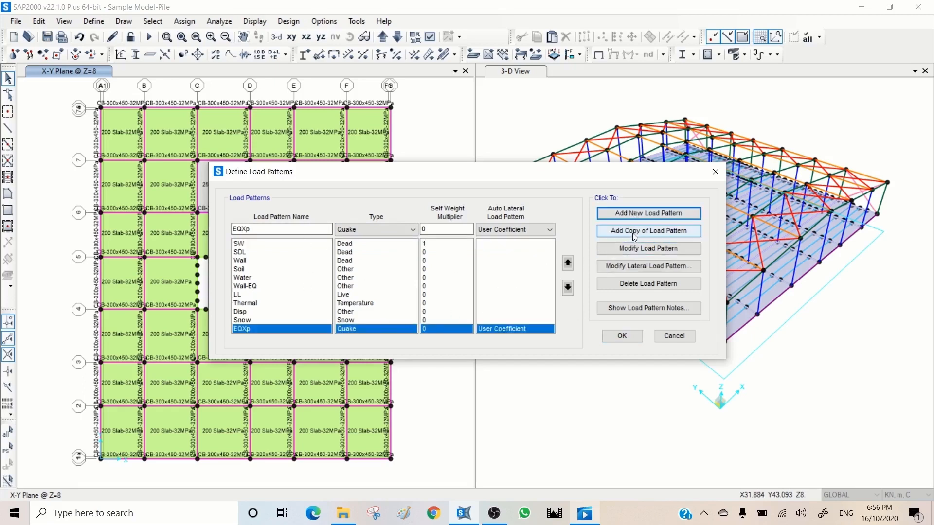
# Step: Add a copy of the EQXp load pattern and rename the copy EQXn
pyautogui.click(635, 233)
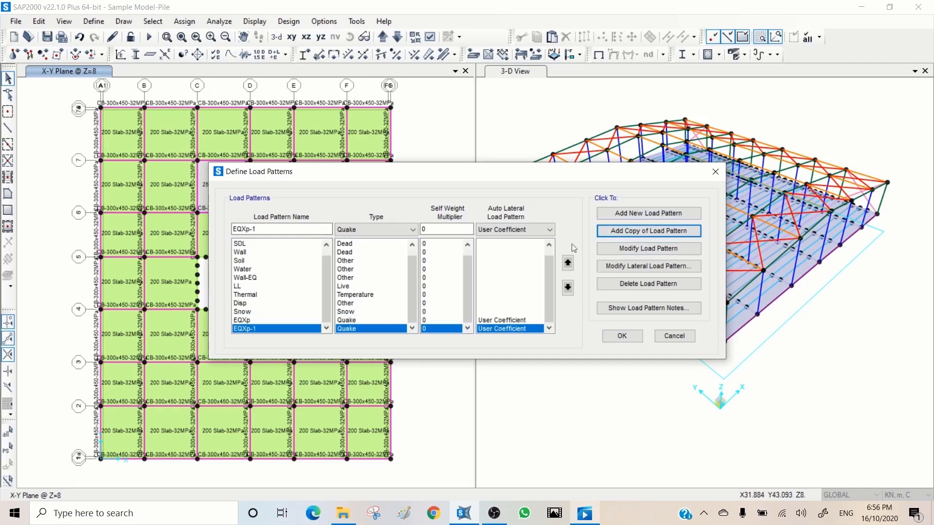
pyautogui.click(258, 229)
pyautogui.moveTo(254, 227); pyautogui.dragTo(248, 227)
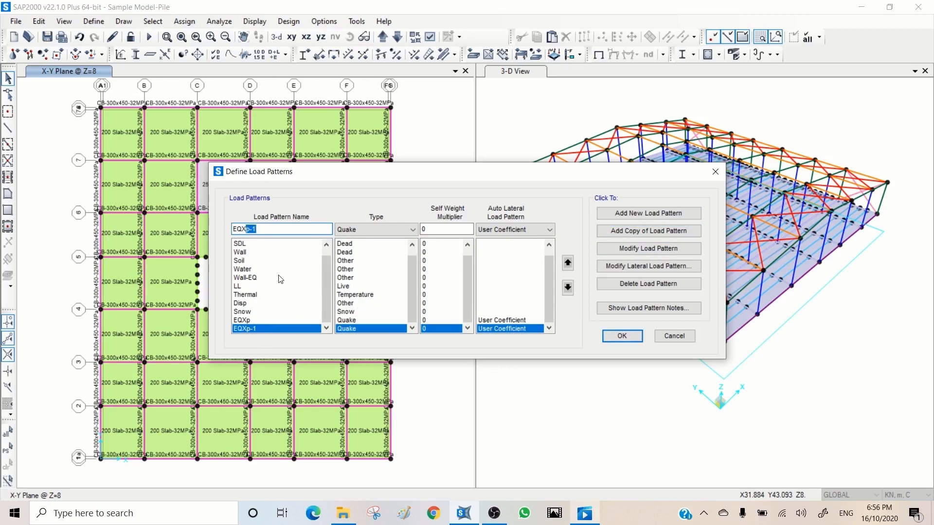
pyautogui.write('n')
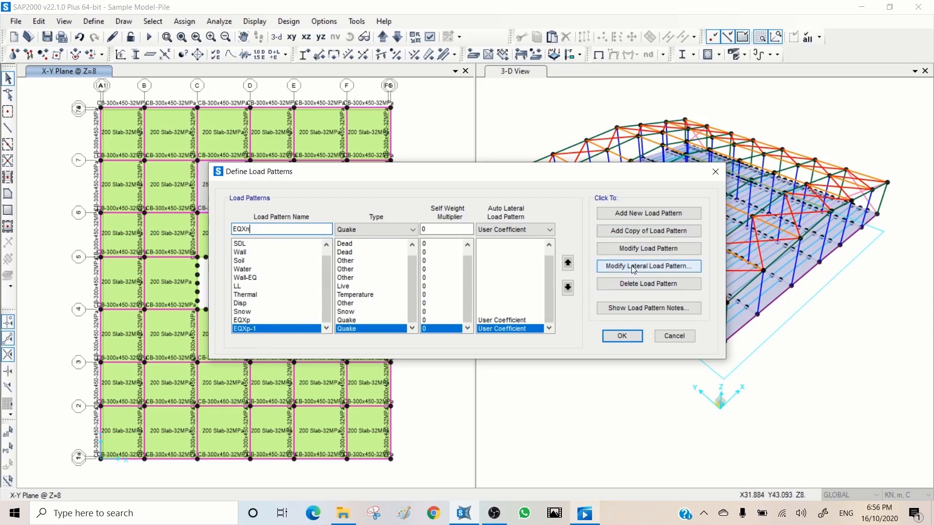
pyautogui.click(635, 251)
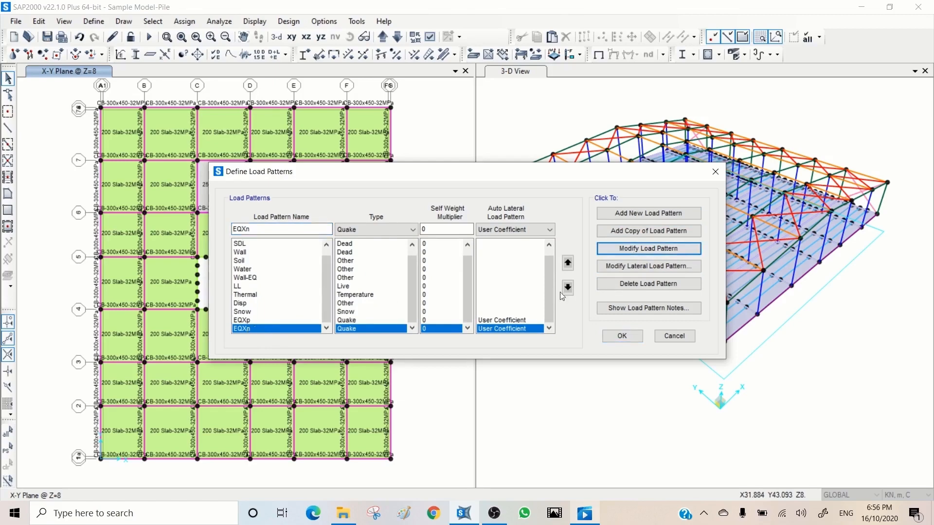
# Step: Add load patterns EQYp and EQYn based on EQXp, both of type Quake with multiplier 0 and User Coefficient as auto lateral pattern
pyautogui.click(437, 303)
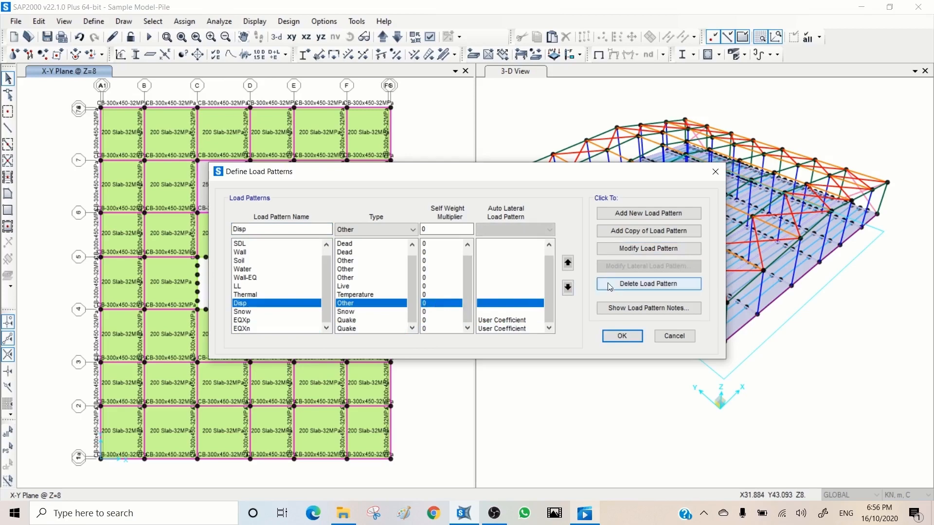
pyautogui.click(499, 321)
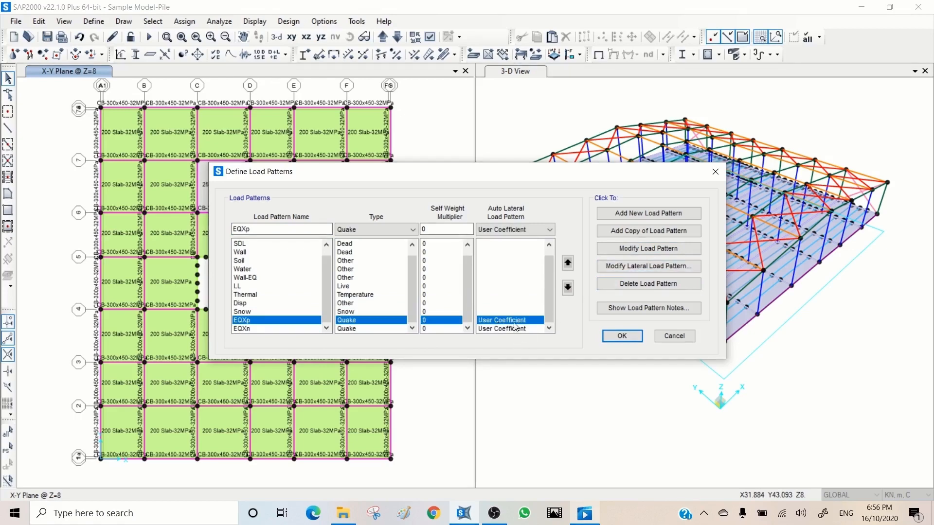
pyautogui.click(507, 231)
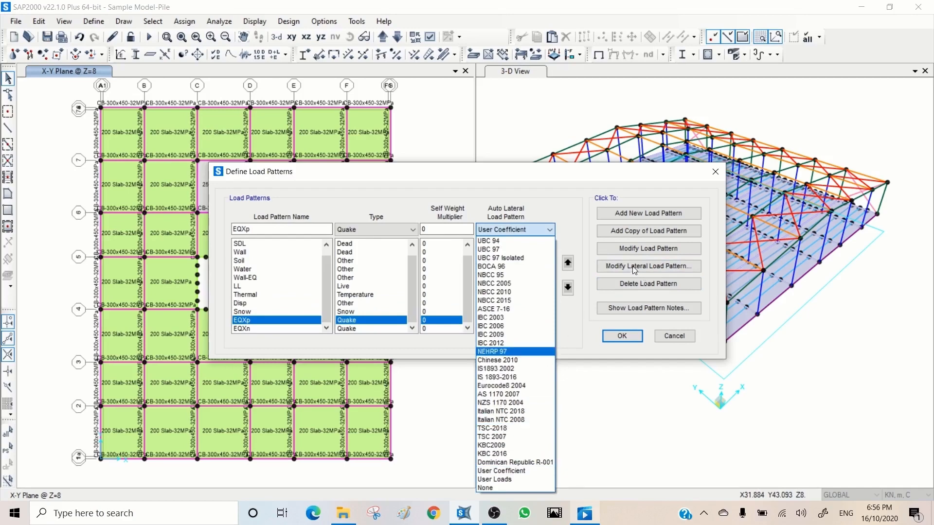
pyautogui.click(448, 346)
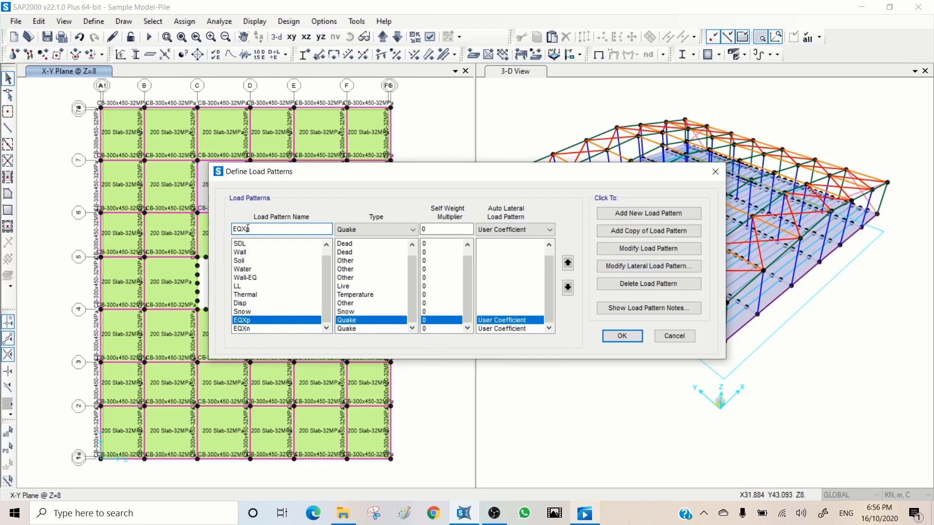
pyautogui.moveTo(247, 228); pyautogui.dragTo(244, 229)
pyautogui.click(649, 214)
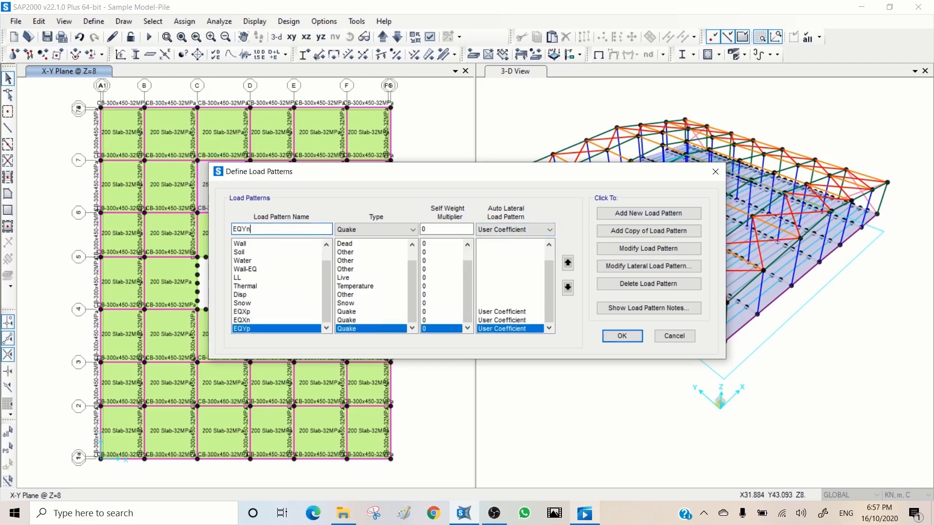
pyautogui.click(648, 213)
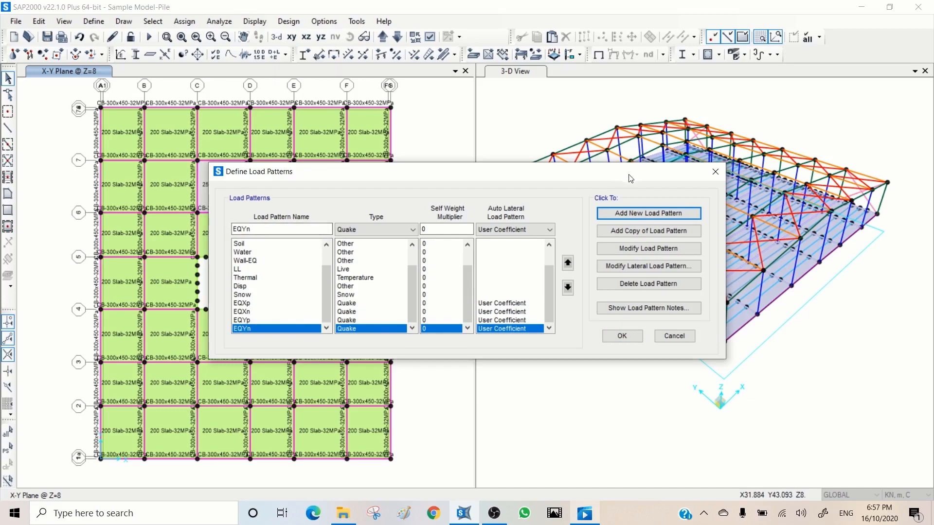
# Step: Add a load pattern named WXp of type Wind with self weight multiplier 0 and User Defined as auto lateral pattern
pyautogui.moveTo(633, 176); pyautogui.dragTo(438, 189)
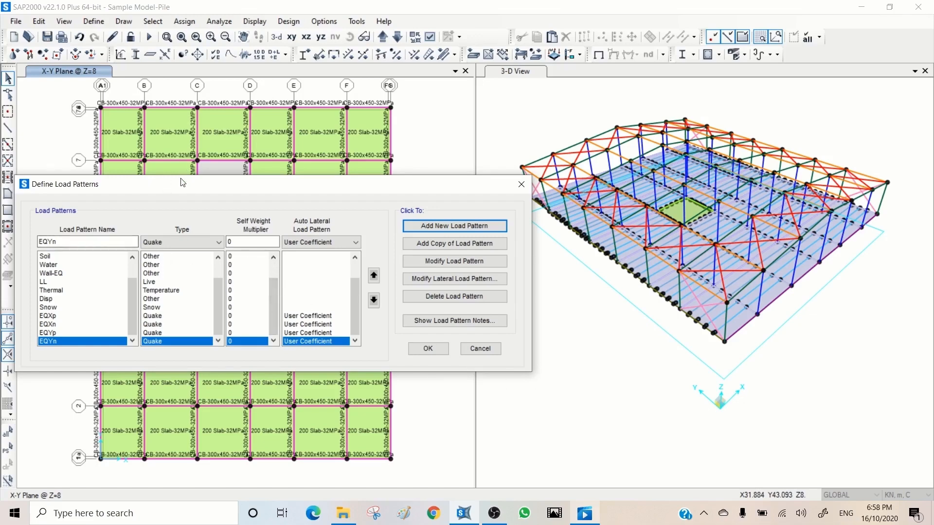
pyautogui.moveTo(182, 183); pyautogui.dragTo(251, 123)
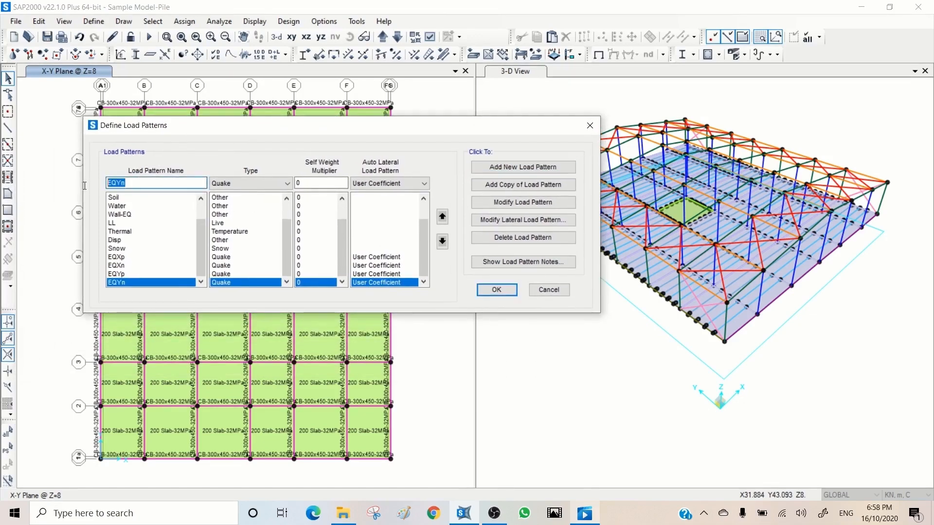
pyautogui.write('WXp')
pyautogui.click(244, 183)
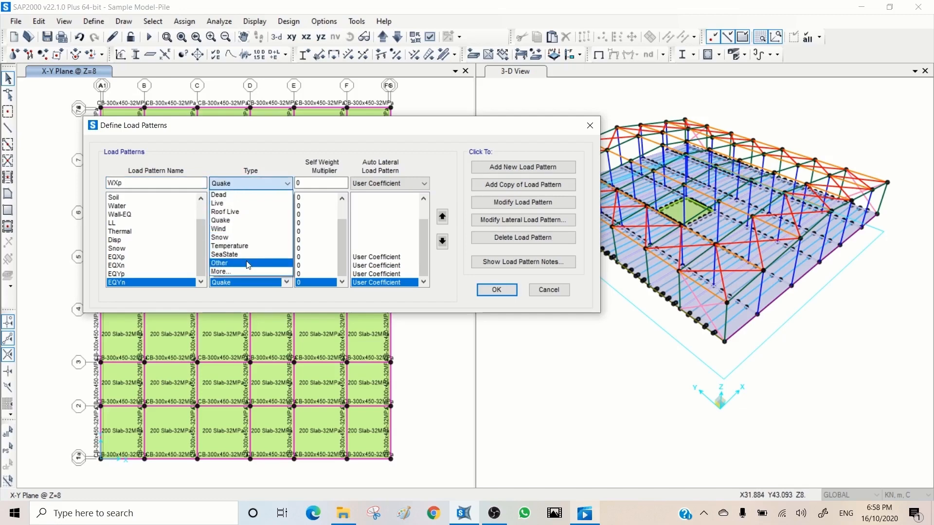
pyautogui.click(237, 231)
pyautogui.click(376, 185)
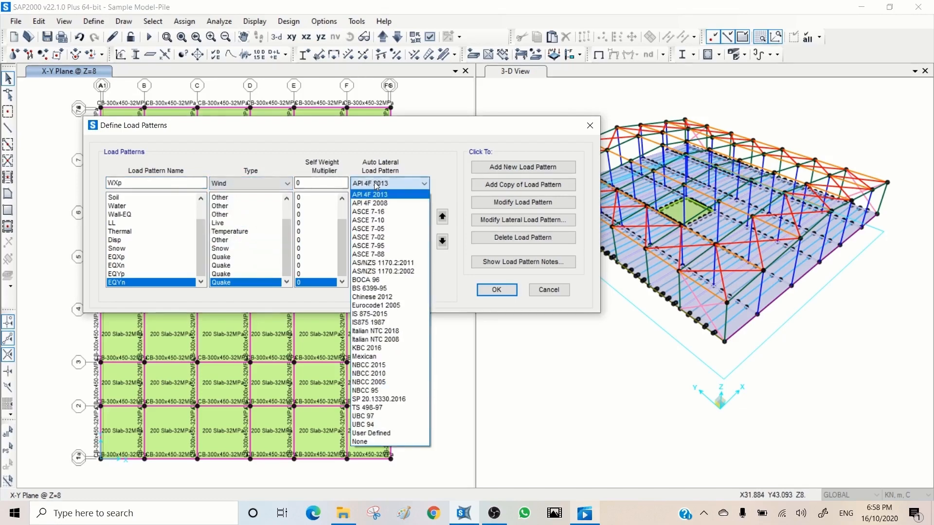
pyautogui.click(376, 185)
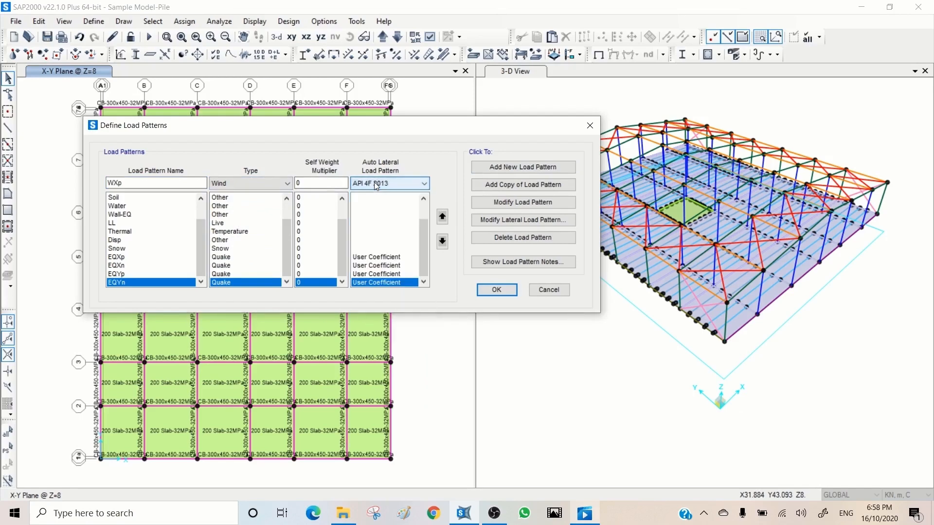
pyautogui.click(376, 185)
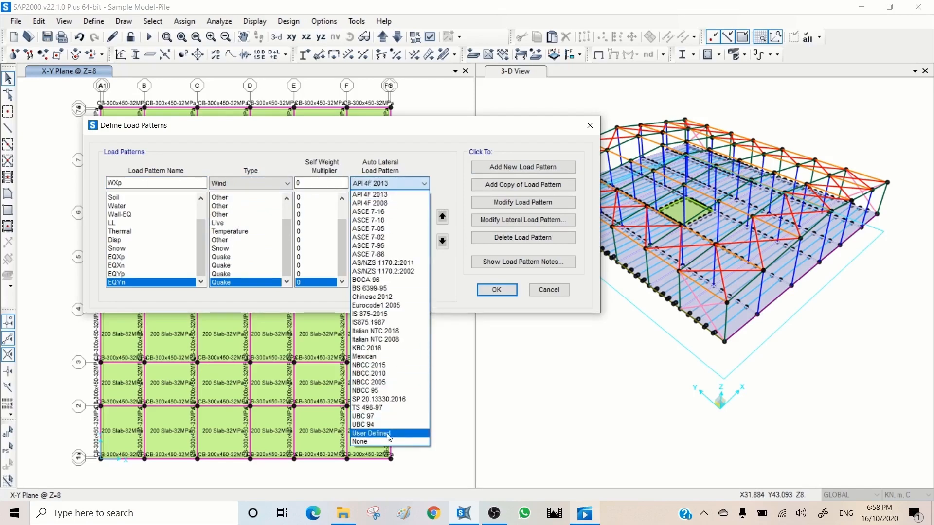
pyautogui.click(389, 434)
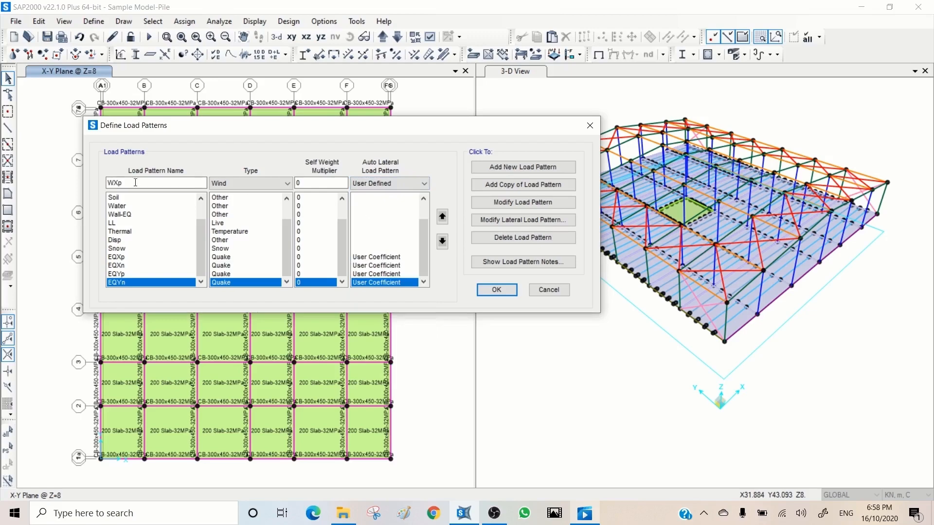
pyautogui.click(516, 168)
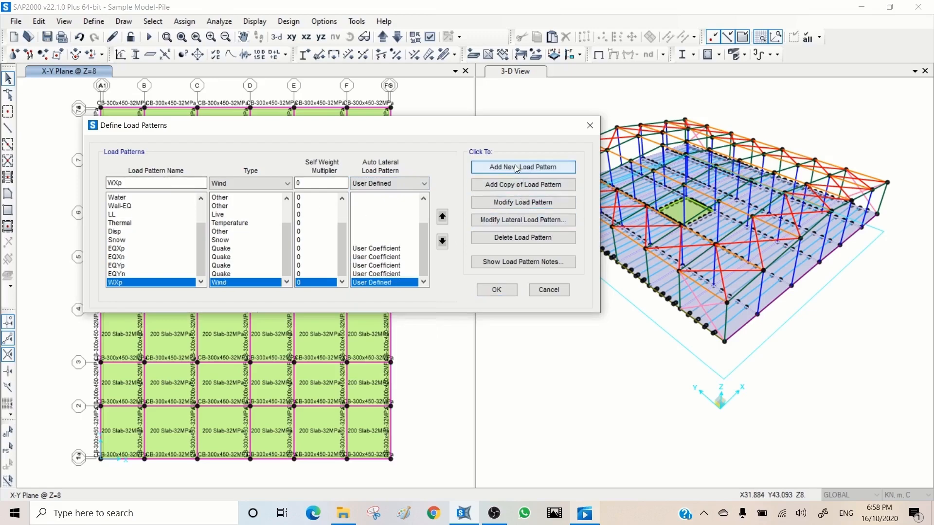
# Step: Add a load pattern named WXn with the same Wind type and User Defined auto lateral pattern as WXp
pyautogui.click(117, 182)
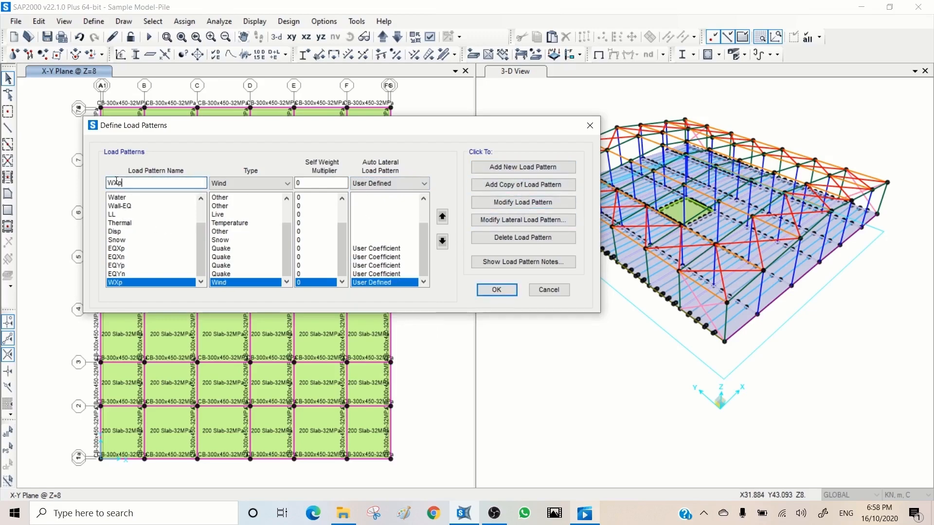
pyautogui.moveTo(120, 182); pyautogui.dragTo(134, 182)
pyautogui.click(523, 167)
# Step: Add User Defined Wind load patterns WYp and WYn with multiplier 0, and accept the load pattern definitions
pyautogui.moveTo(124, 182); pyautogui.dragTo(115, 182)
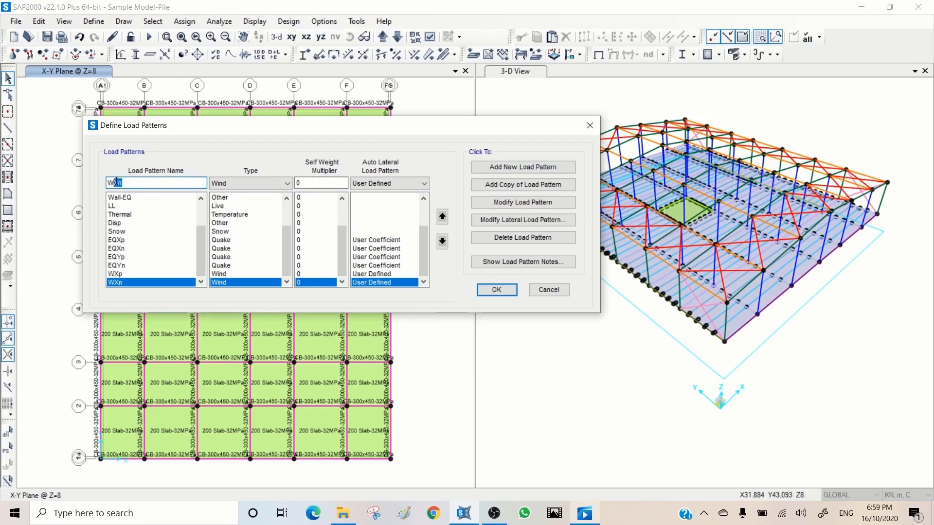
pyautogui.write('Yp')
pyautogui.click(534, 168)
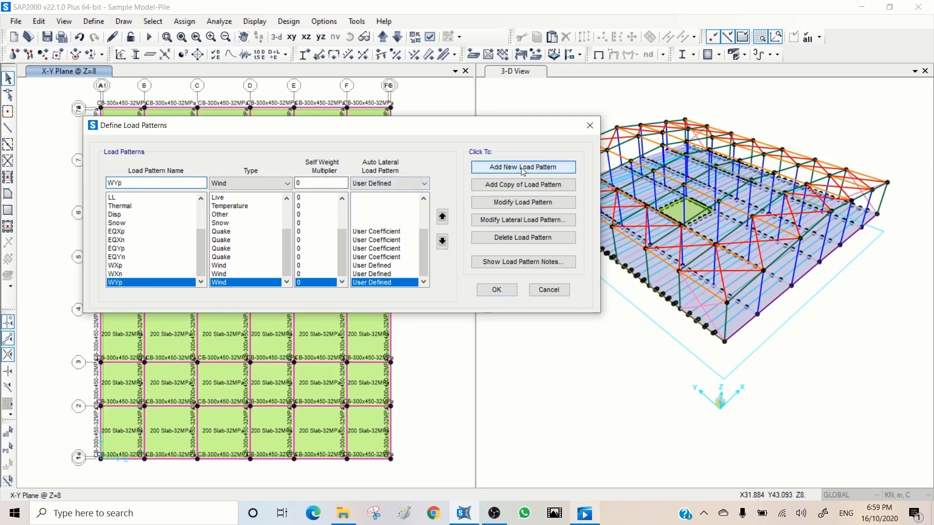
pyautogui.click(183, 179)
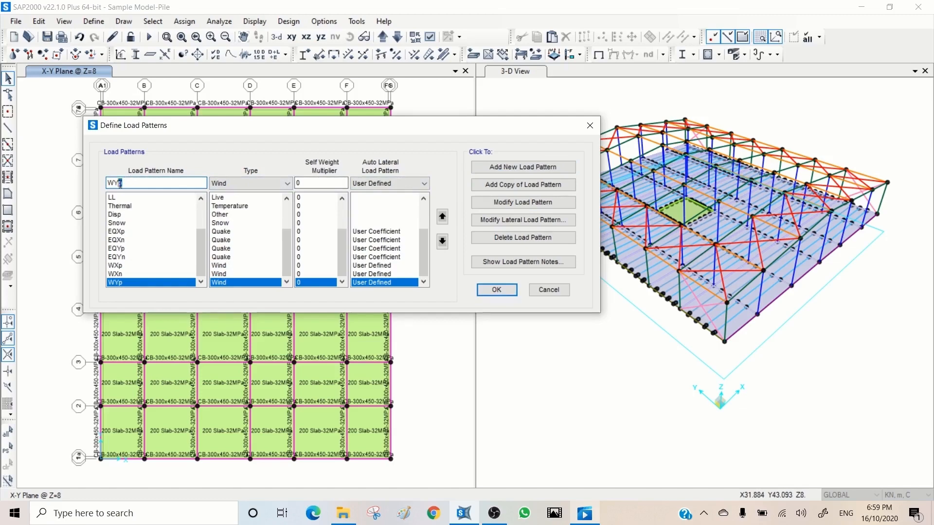
pyautogui.write('n')
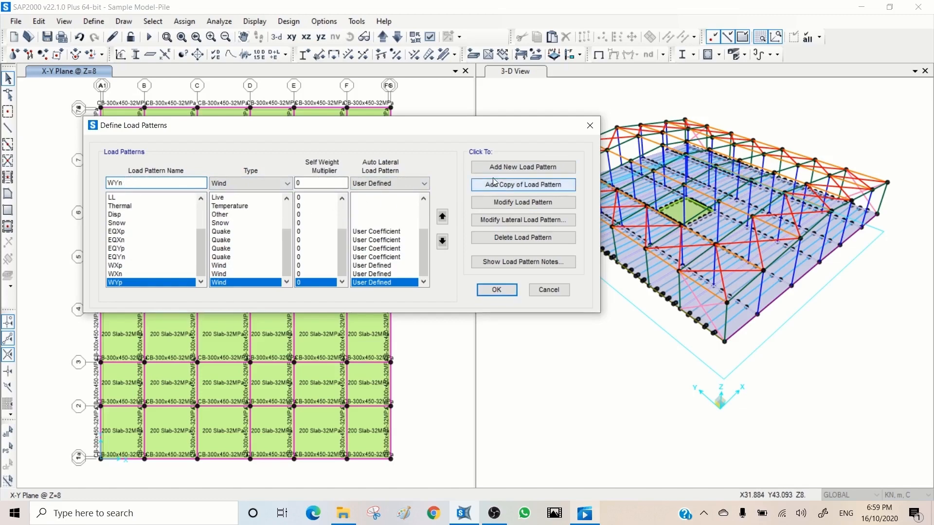
pyautogui.click(519, 169)
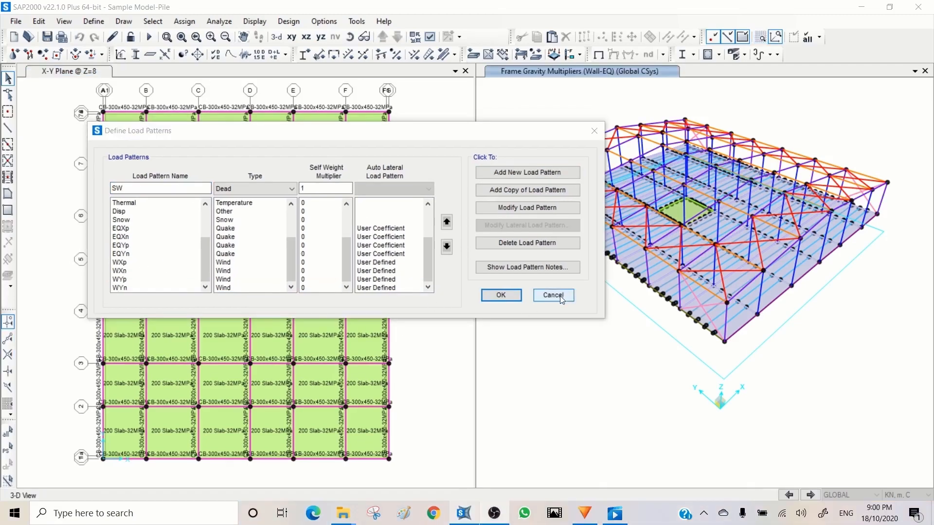
pyautogui.click(502, 296)
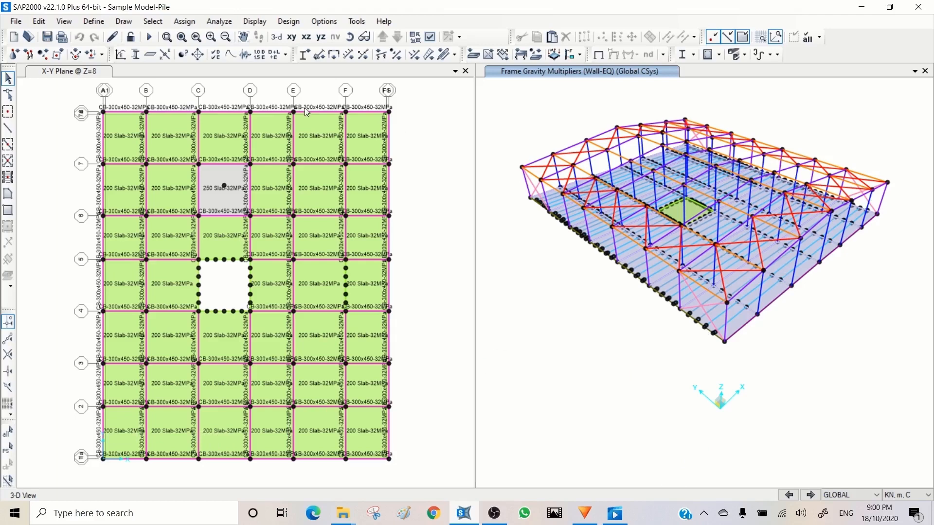
# Step: Set the 3-D view's limits to show the full Z range, from -10 to 18 m, and apply them
pyautogui.click(65, 23)
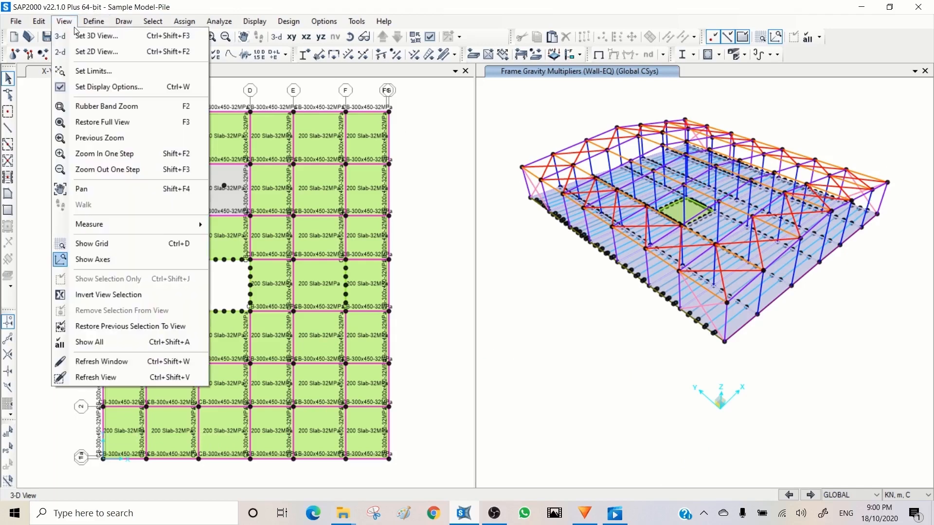
pyautogui.click(91, 72)
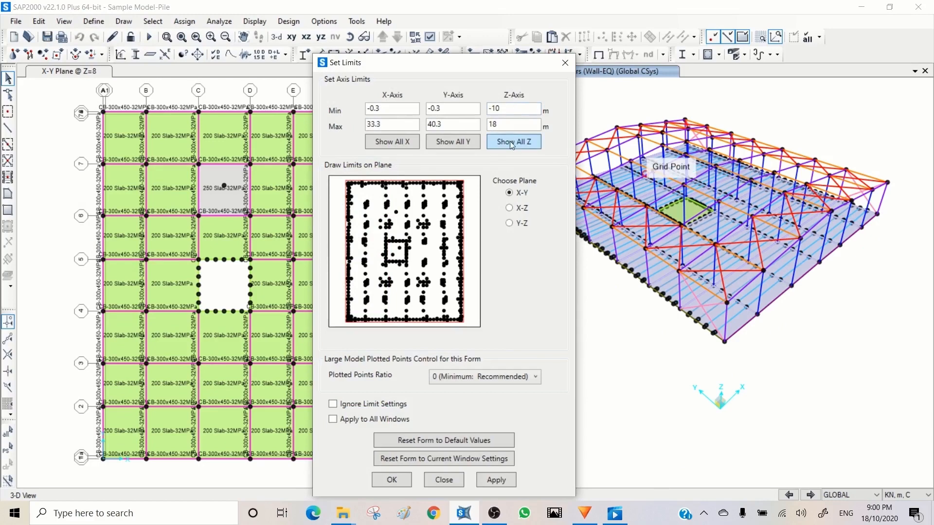
pyautogui.click(490, 481)
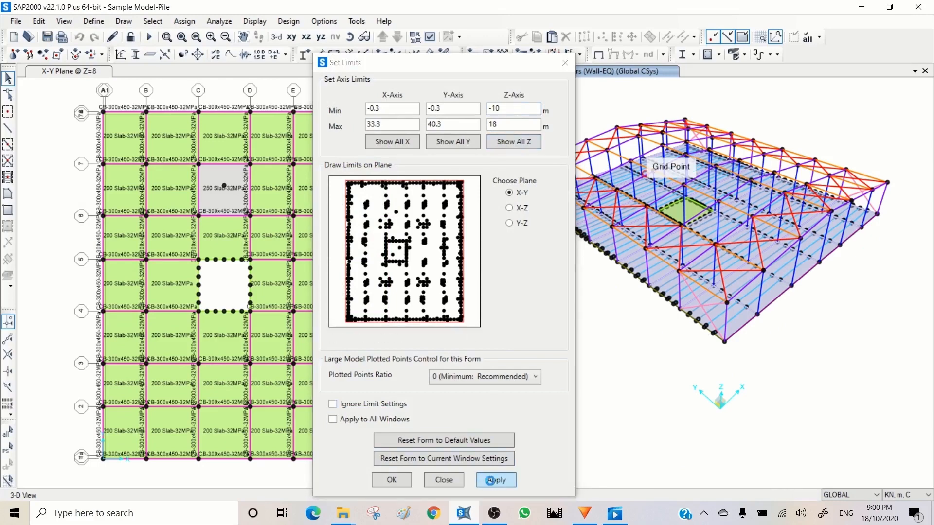
pyautogui.click(444, 480)
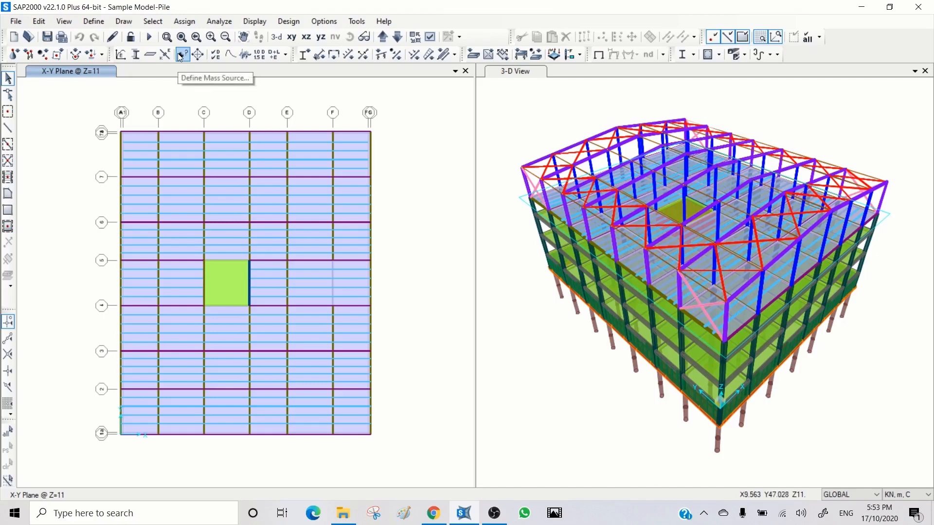
# Step: Edit mass source MSSSRC1 to exclude element self mass and additional mass, and add load pattern SW with multiplier 1
pyautogui.click(91, 22)
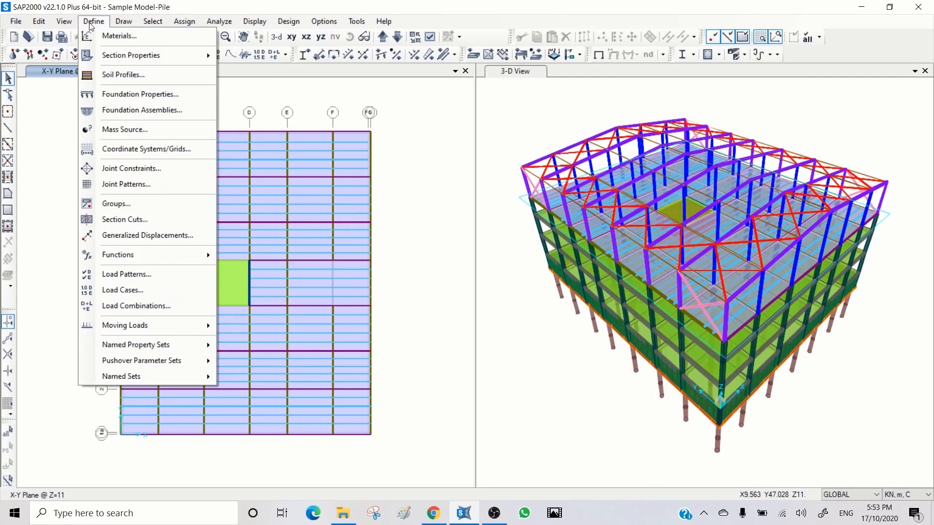
pyautogui.click(135, 128)
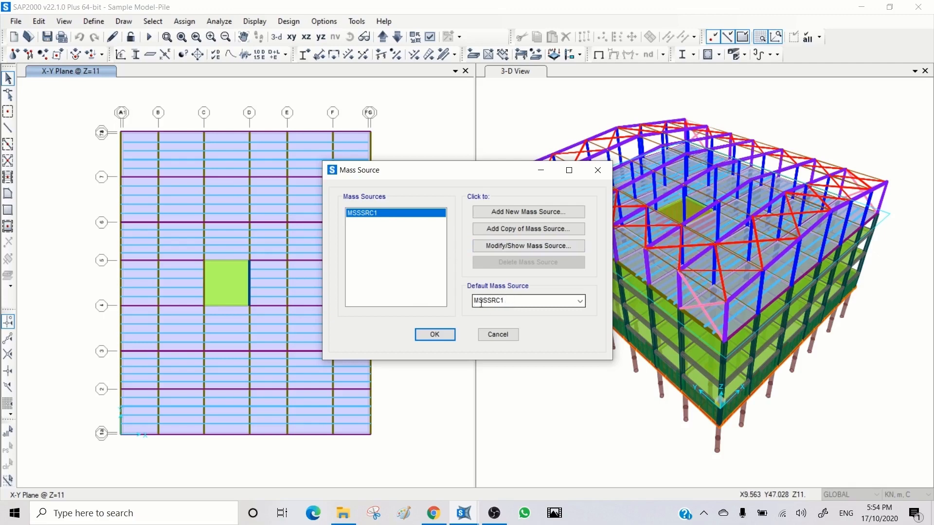
pyautogui.click(508, 251)
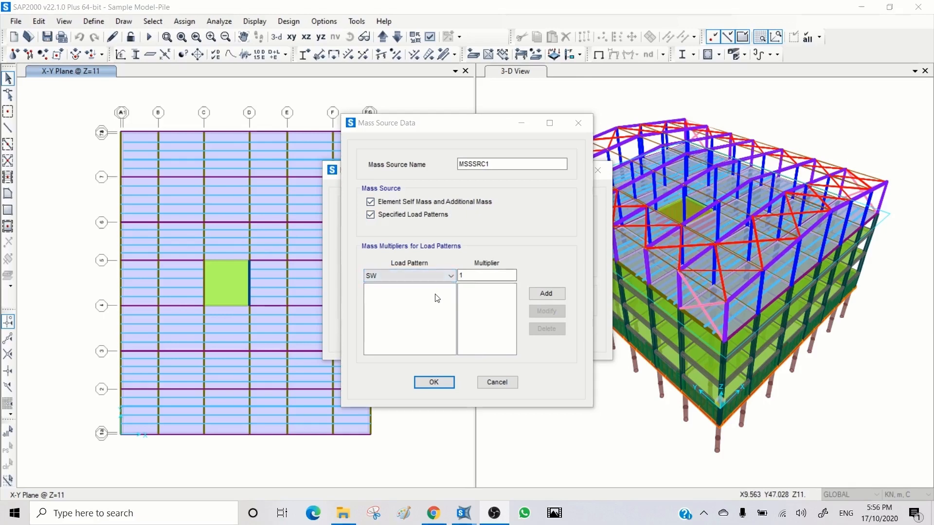
pyautogui.click(370, 202)
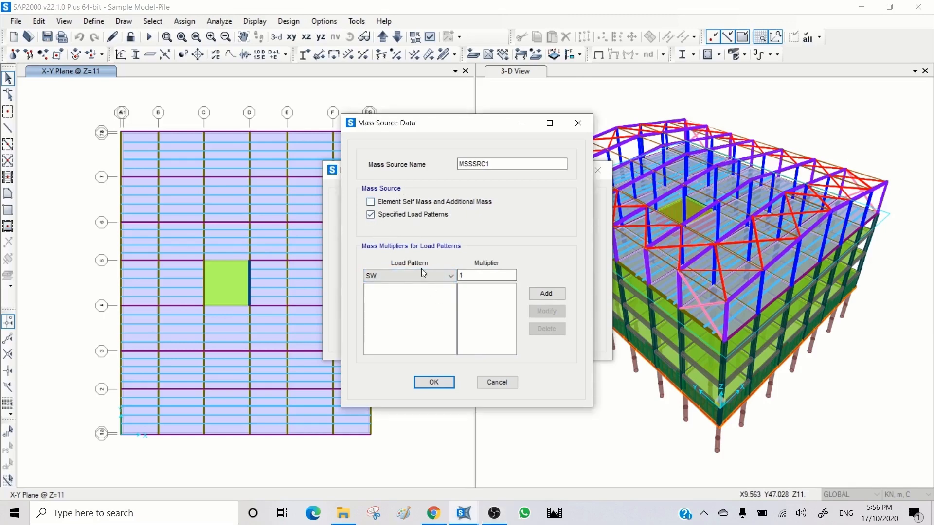
pyautogui.click(542, 295)
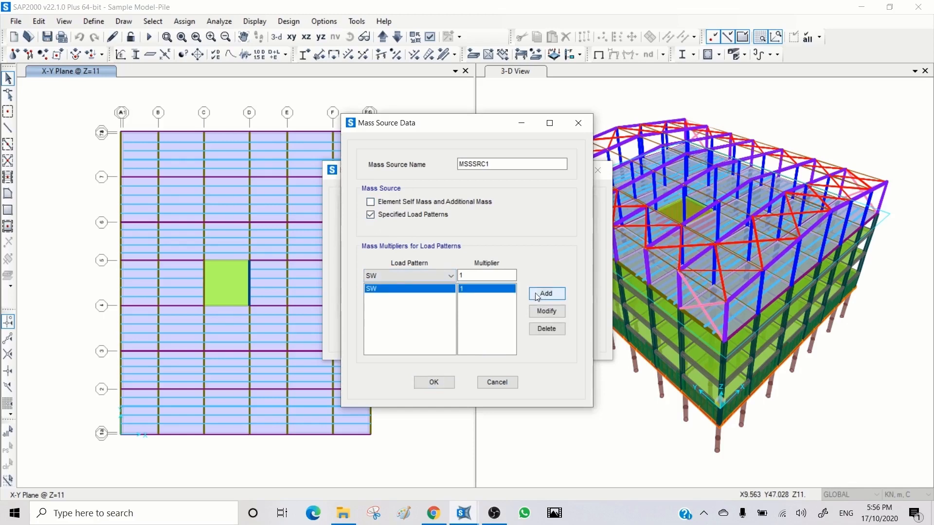
# Step: Add the SDL, Wall and Wall-EQ load patterns to the mass source, each with multiplier 1
pyautogui.click(451, 276)
pyautogui.click(426, 297)
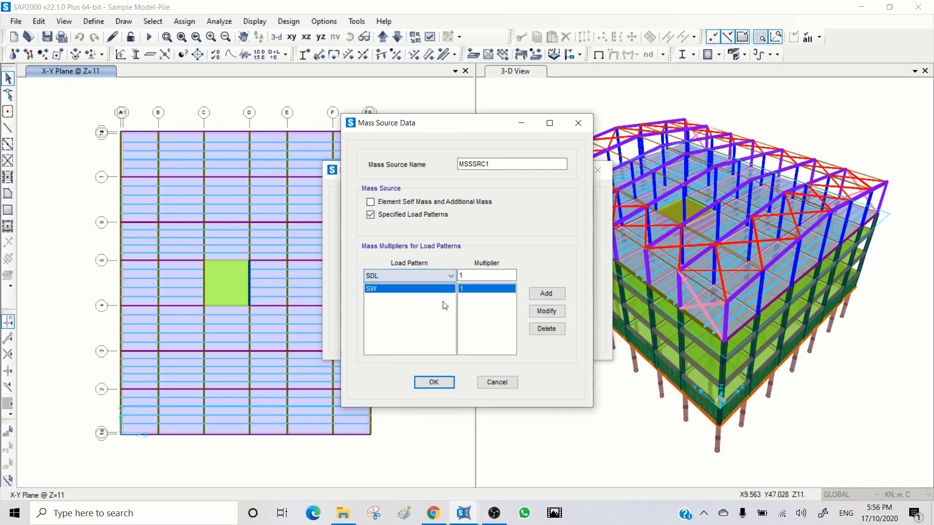
pyautogui.click(546, 294)
pyautogui.click(450, 275)
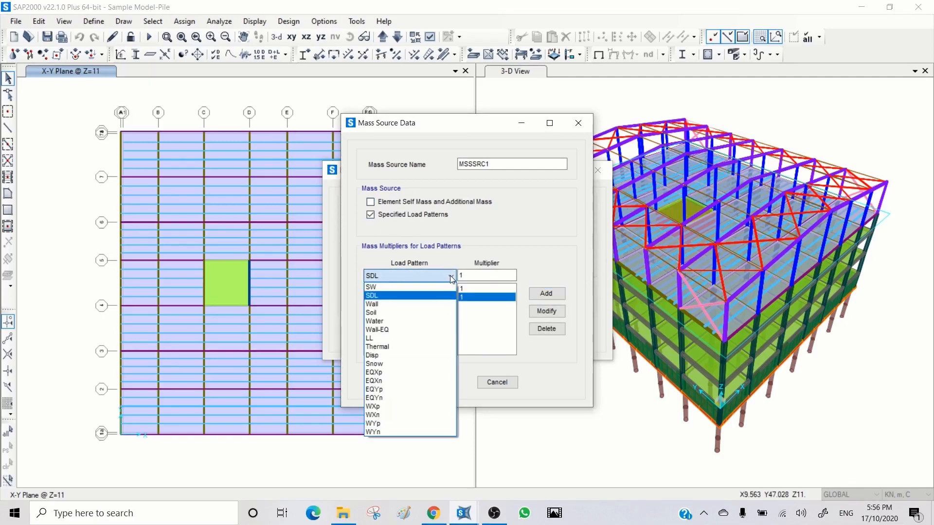
pyautogui.click(419, 306)
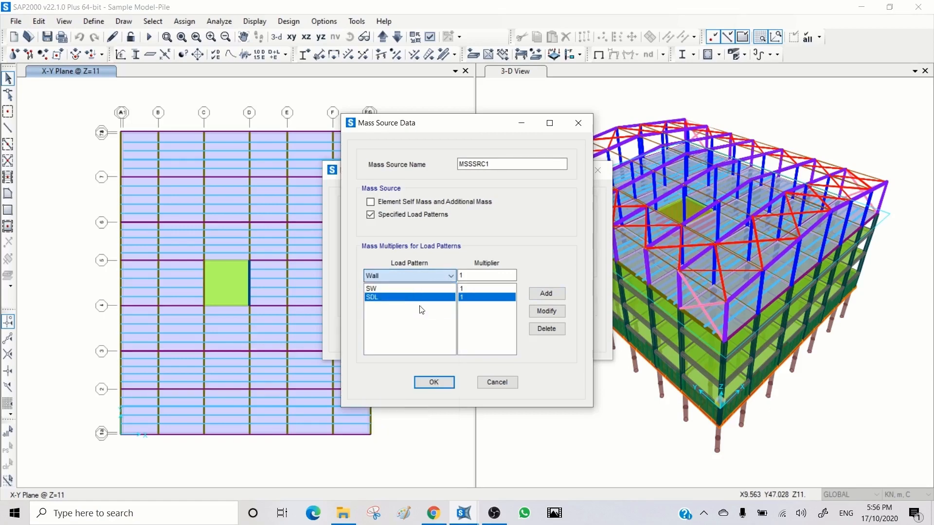
pyautogui.click(546, 293)
pyautogui.click(452, 276)
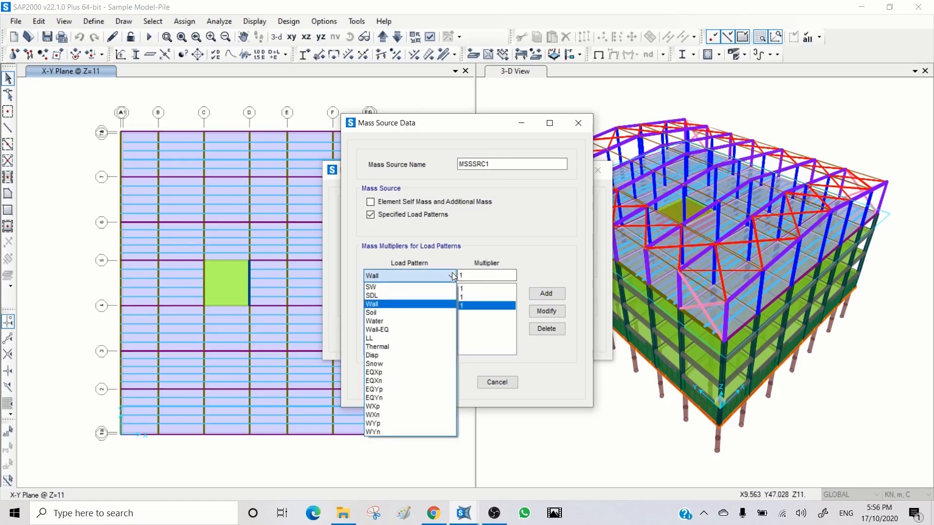
pyautogui.click(410, 331)
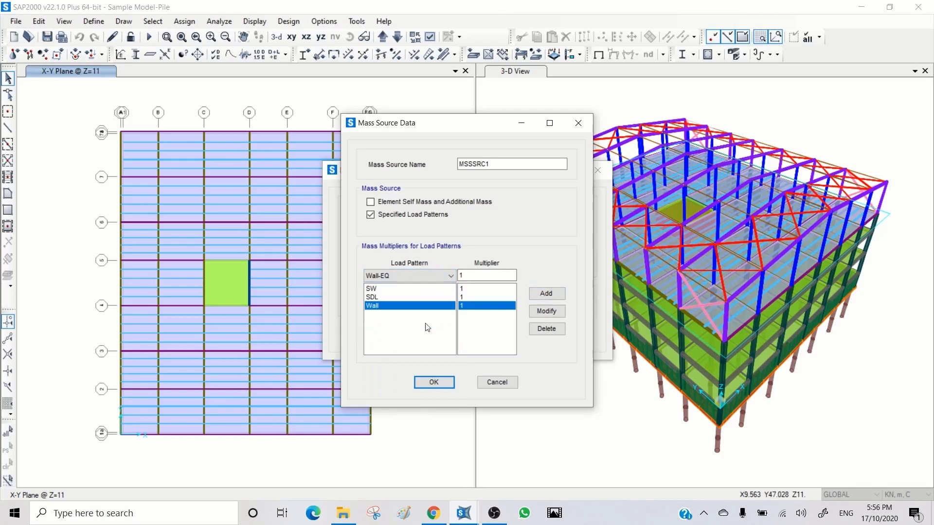
pyautogui.click(536, 294)
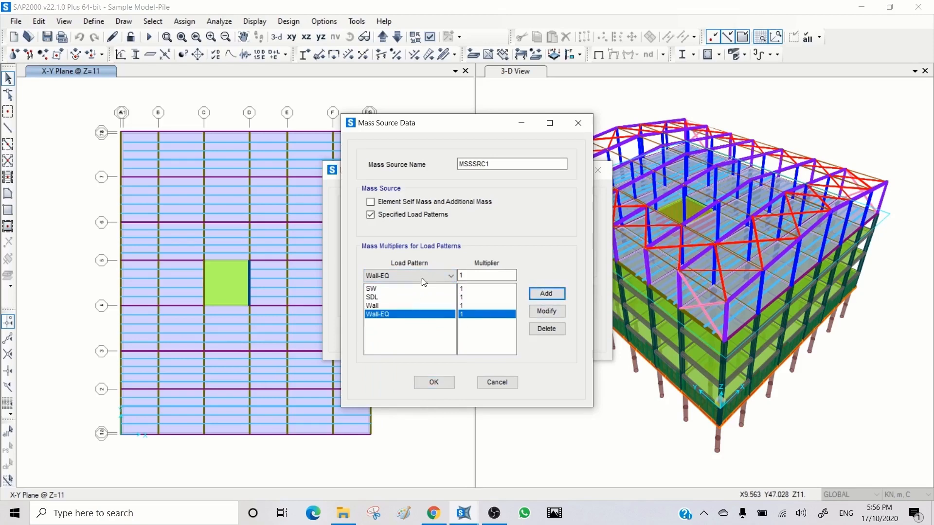
# Step: Add the LL load pattern to the mass source with a multiplier of 0.3
pyautogui.click(450, 277)
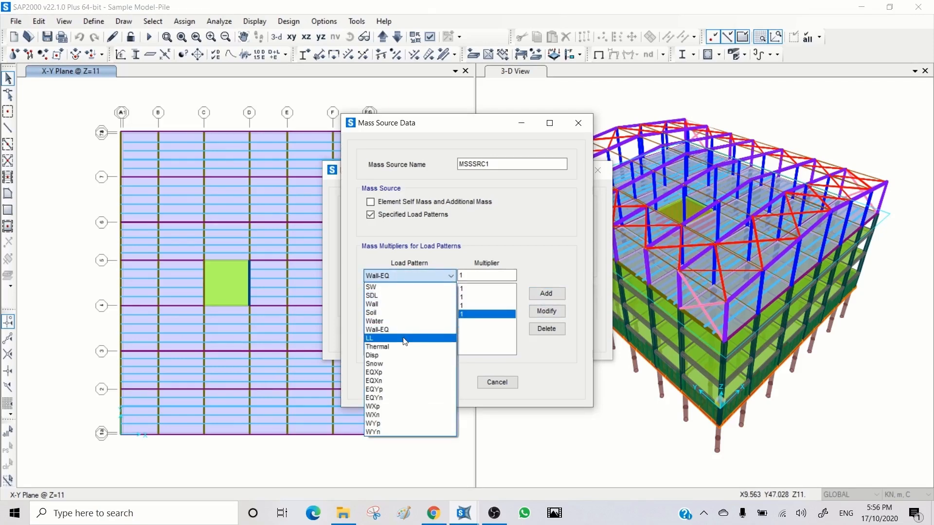
pyautogui.click(389, 339)
pyautogui.doubleClick(485, 274)
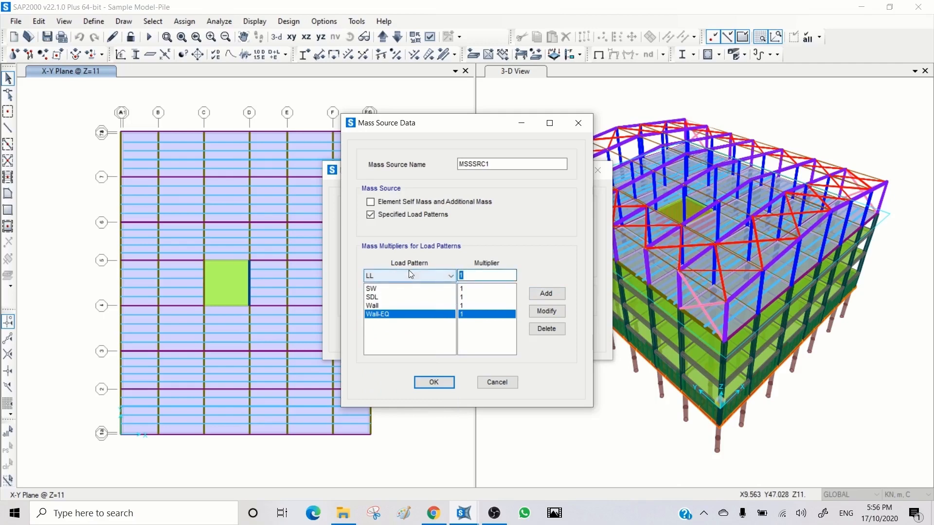
pyautogui.write('.3')
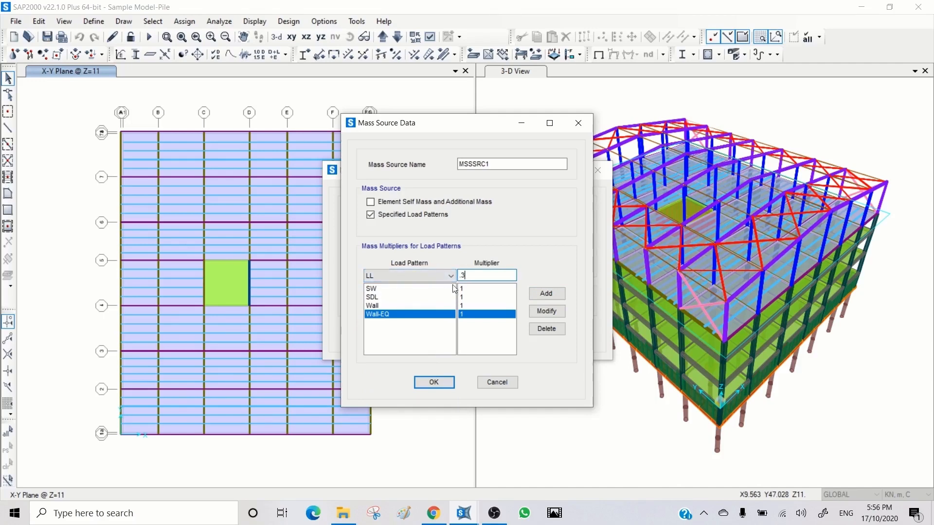
pyautogui.click(549, 293)
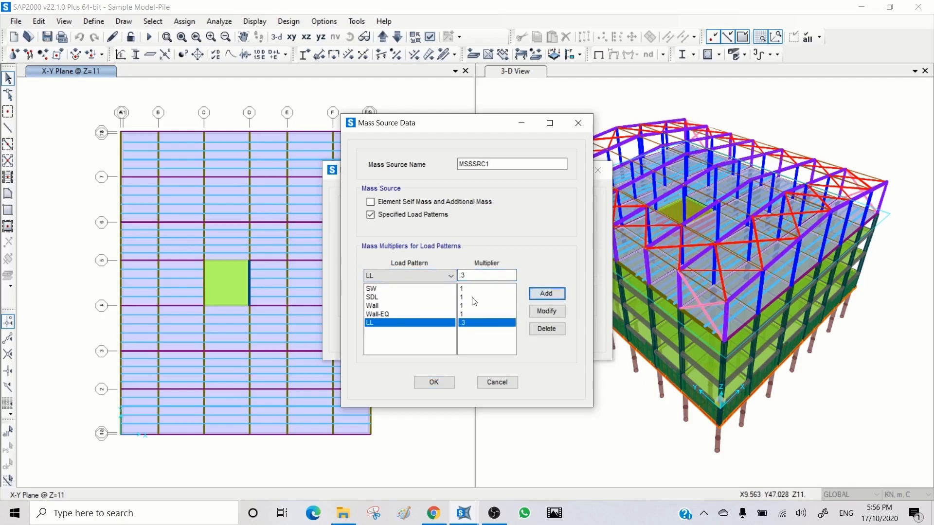
# Step: Accept the load pattern multipliers of mass source MSSSRC1 and close the mass source definitions
pyautogui.click(410, 276)
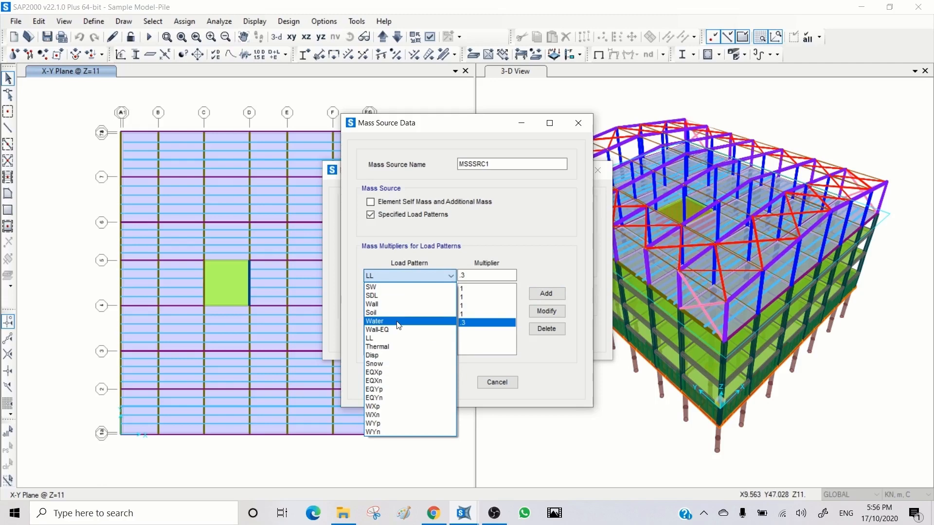
pyautogui.click(502, 342)
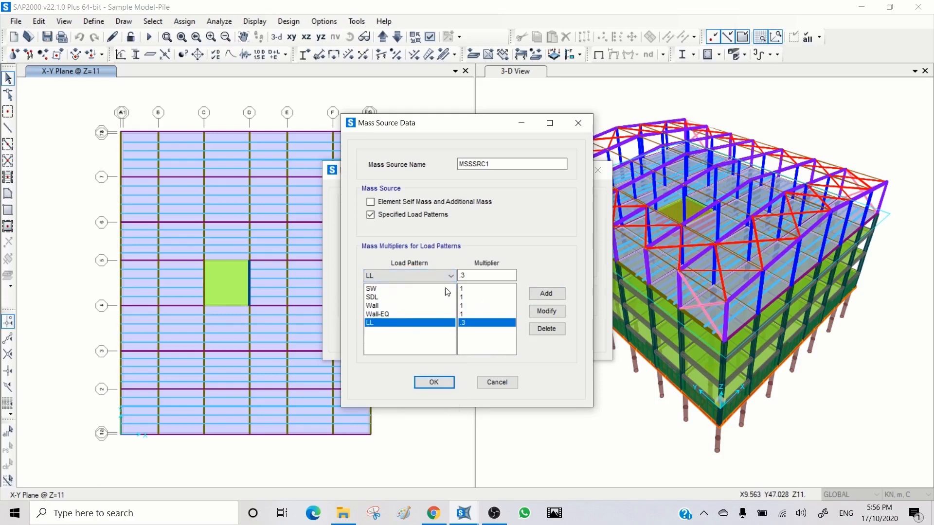
pyautogui.click(434, 382)
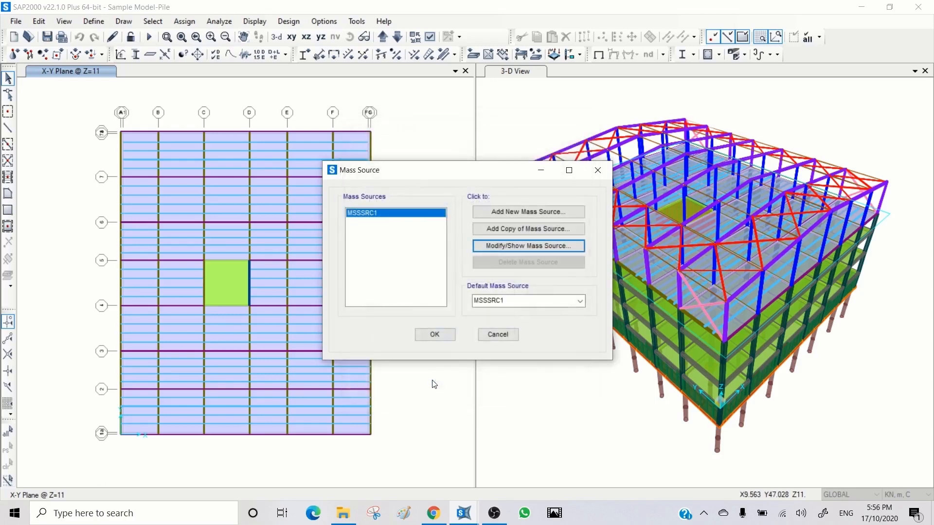
pyautogui.click(434, 334)
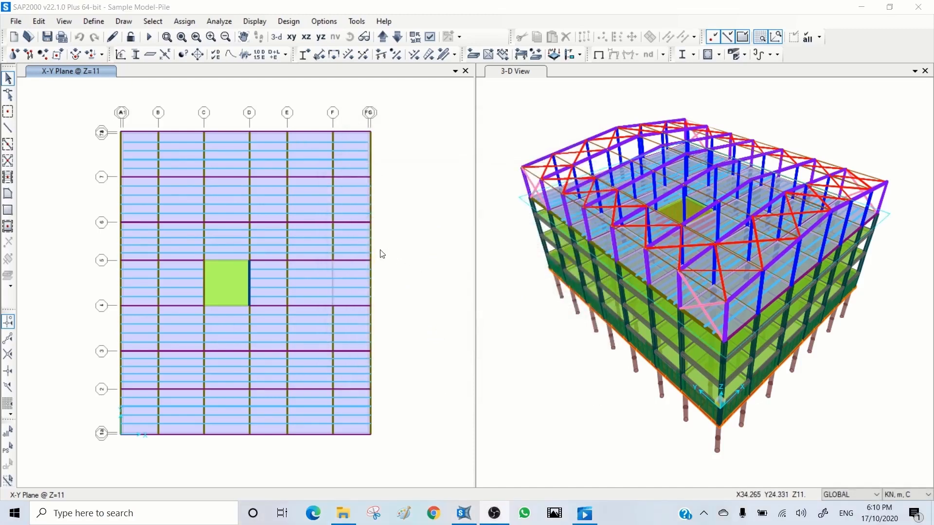
# Step: Define a diaphragm joint constraint DIAPH1 in the GLOBAL system about the Z axis, with the semi-rigid and per-level options off
pyautogui.click(93, 22)
pyautogui.click(94, 22)
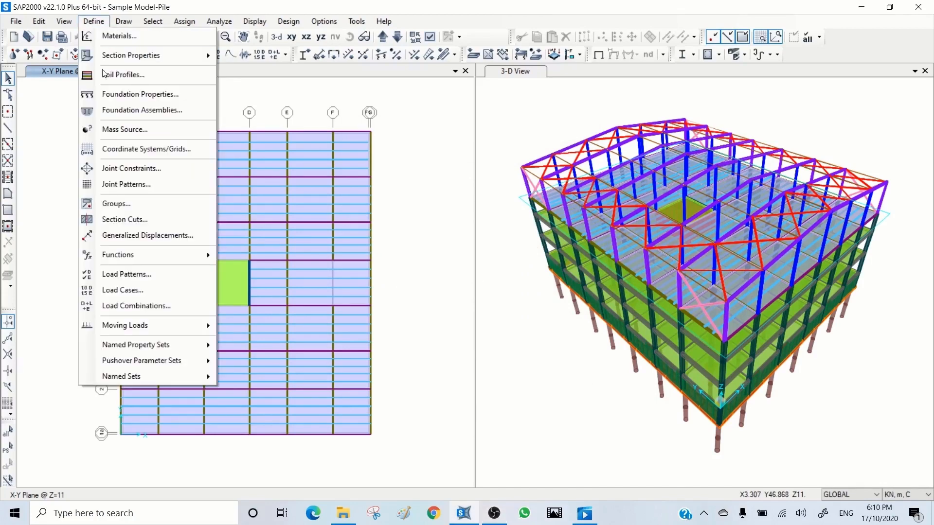
pyautogui.click(131, 169)
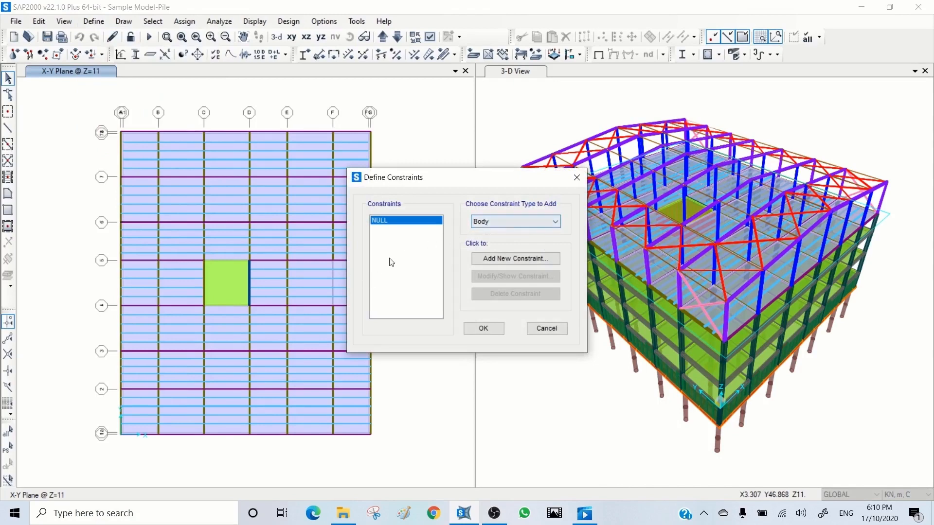
pyautogui.click(497, 223)
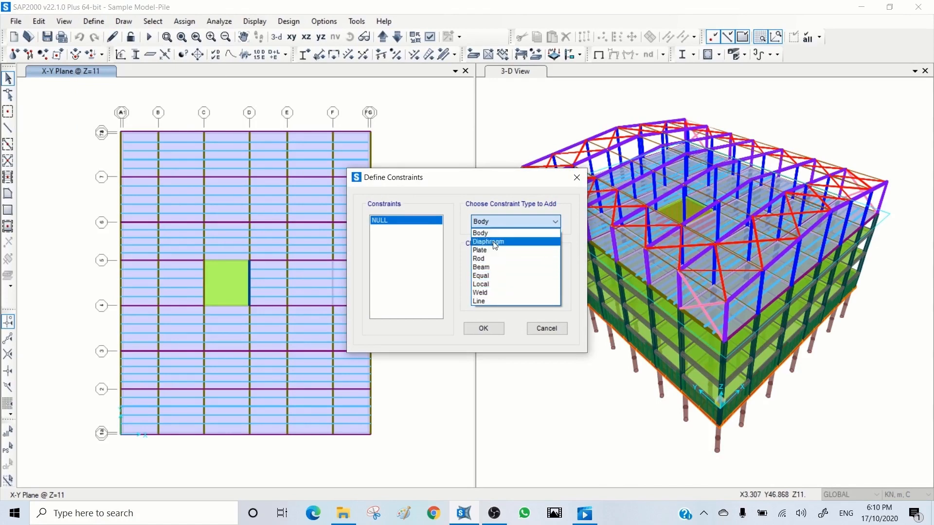
pyautogui.click(495, 242)
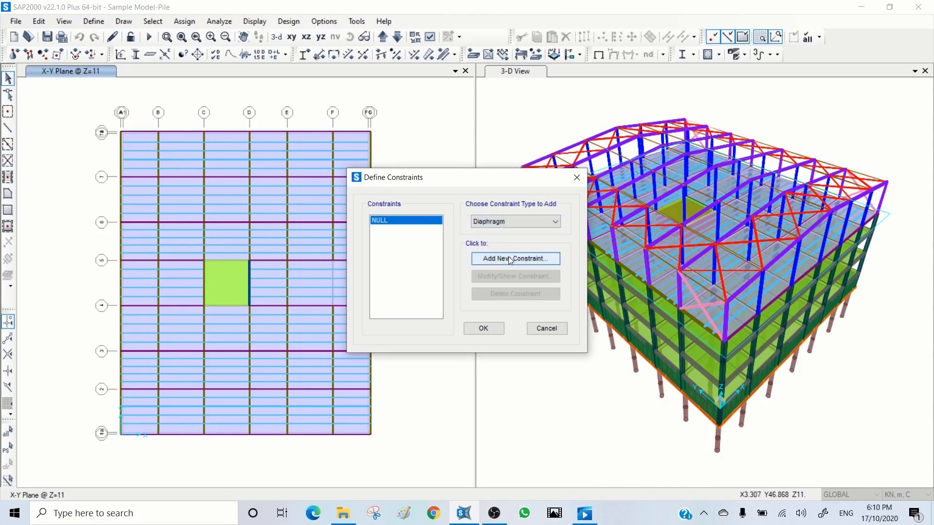
pyautogui.click(509, 258)
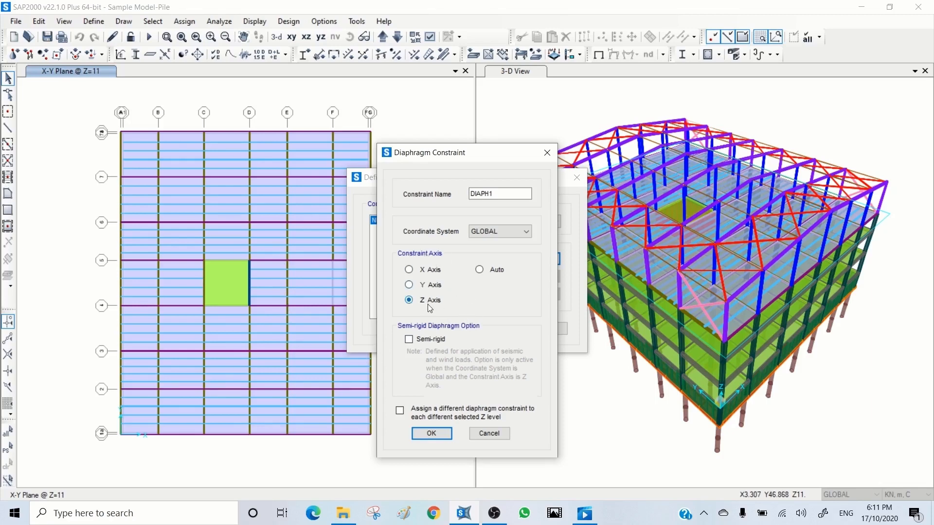
pyautogui.click(409, 340)
pyautogui.click(399, 411)
pyautogui.click(409, 339)
pyautogui.click(400, 412)
pyautogui.click(434, 436)
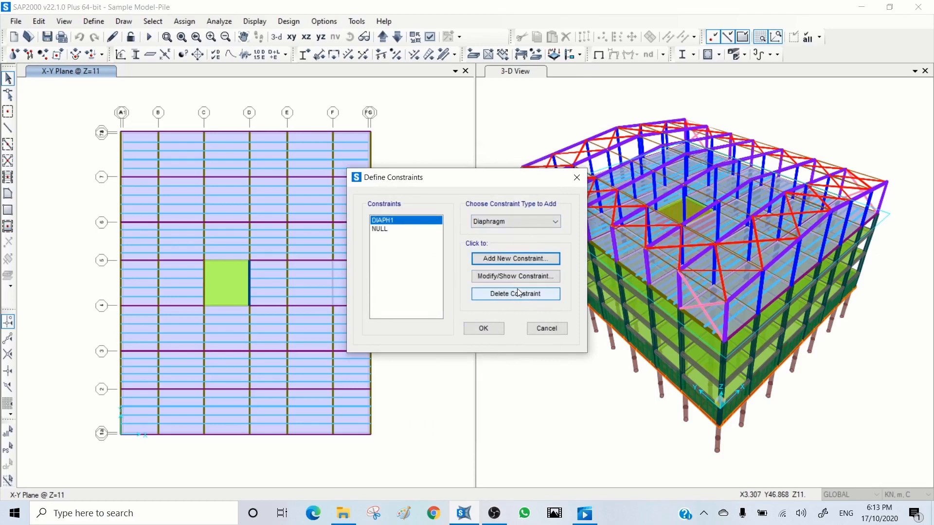
# Step: Add two more Z-axis diaphragm constraints, DIAPH2 and DIAPH3, without the semi-rigid option
pyautogui.click(513, 256)
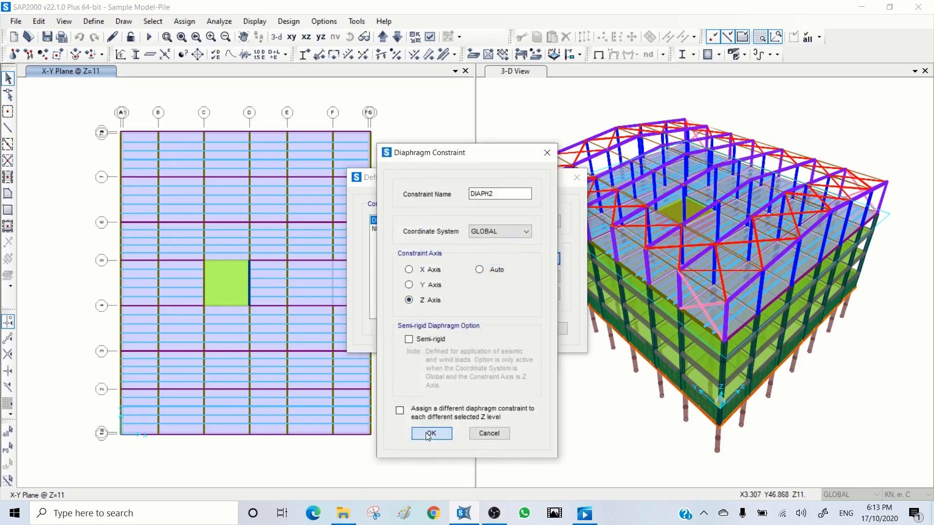
pyautogui.click(428, 434)
pyautogui.click(514, 258)
pyautogui.click(430, 433)
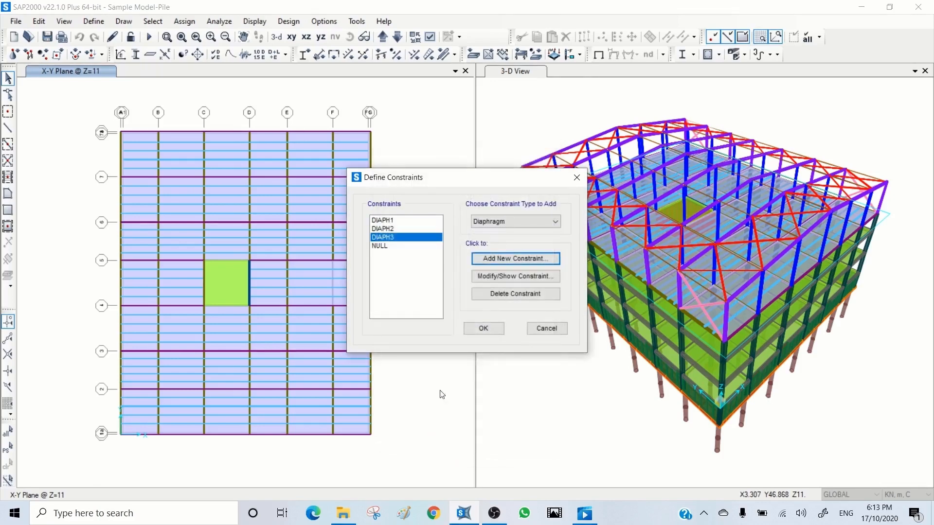
# Step: Add diaphragm constraint DIAPH4 about the Z axis with the semi-rigid option, and accept the constraint definitions
pyautogui.click(491, 258)
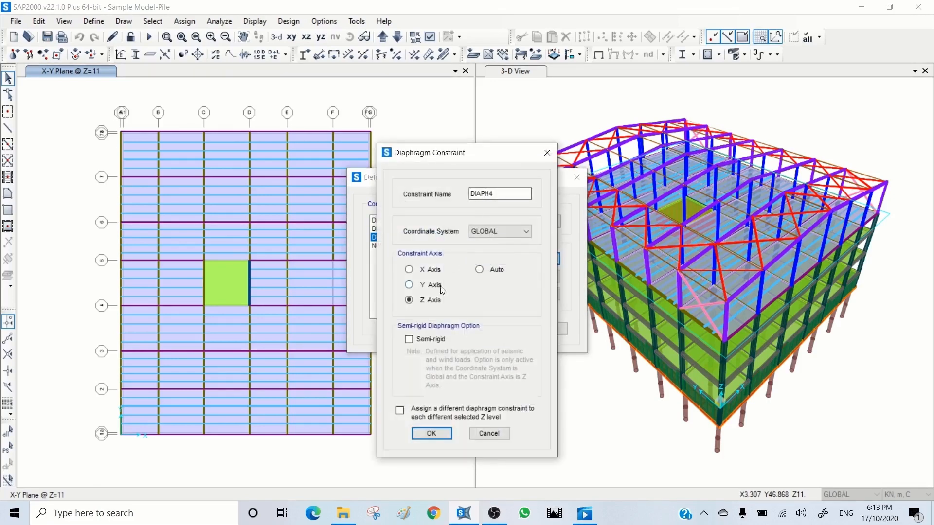
pyautogui.click(408, 339)
pyautogui.click(431, 433)
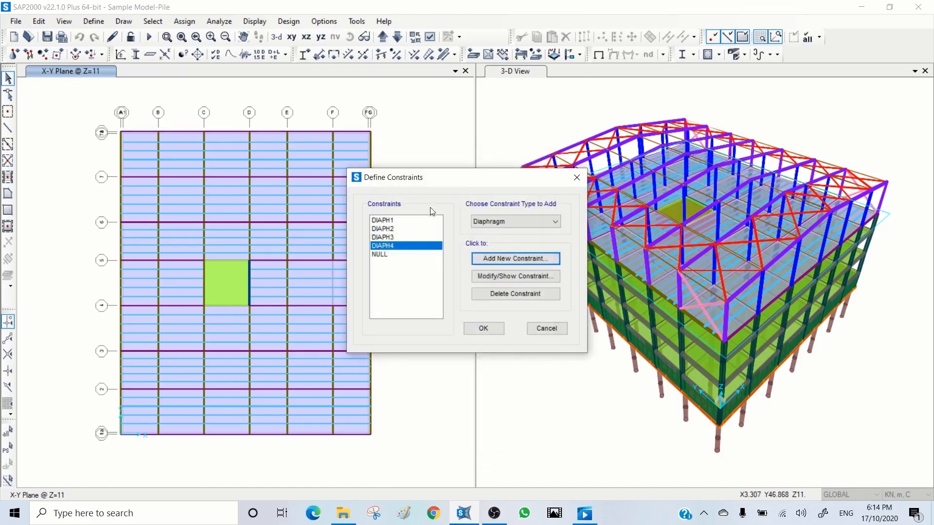
pyautogui.click(483, 329)
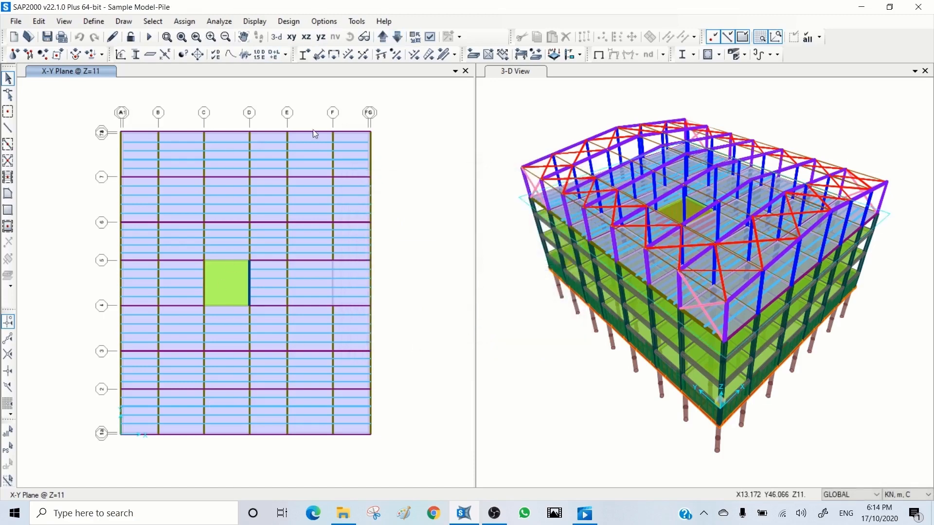
# Step: Assign joint constraint DIAPH4 to everything in the X-Y plan at Z=11
pyautogui.moveTo(410, 100); pyautogui.dragTo(92, 457)
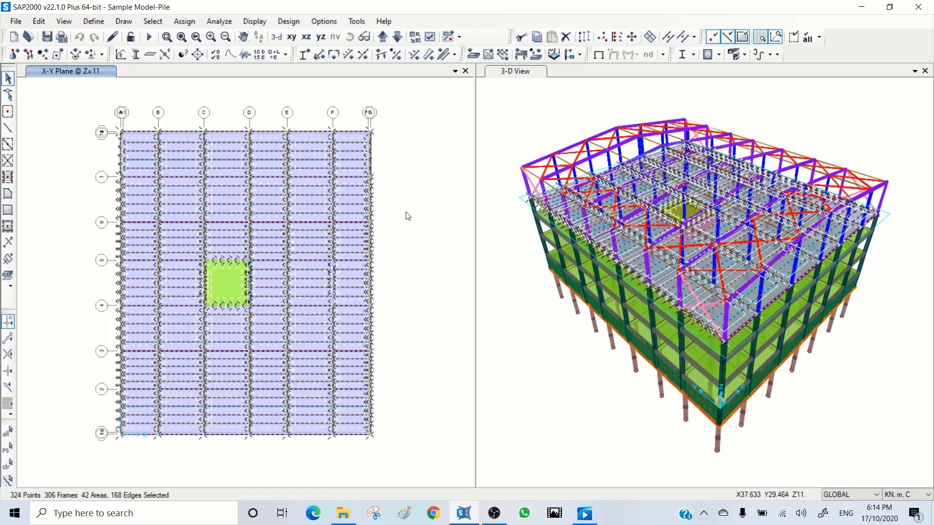
pyautogui.click(185, 21)
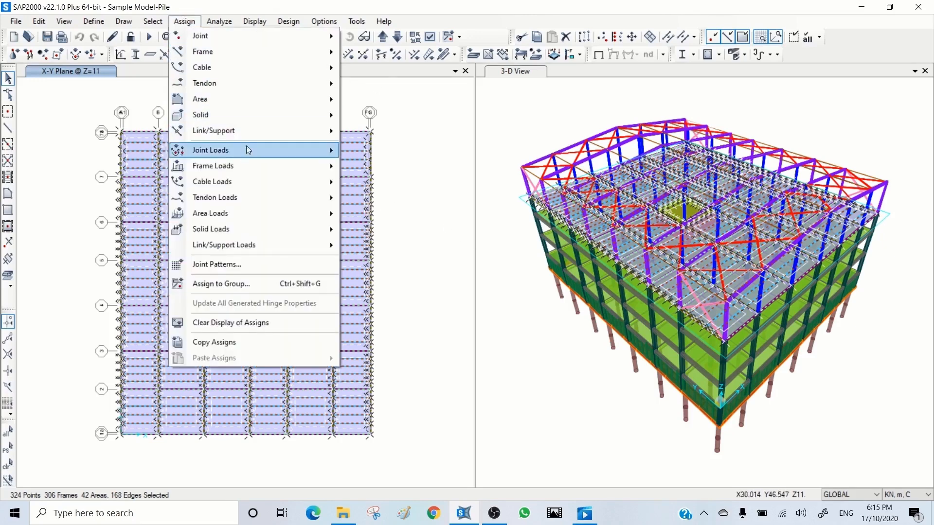
pyautogui.moveTo(236, 39)
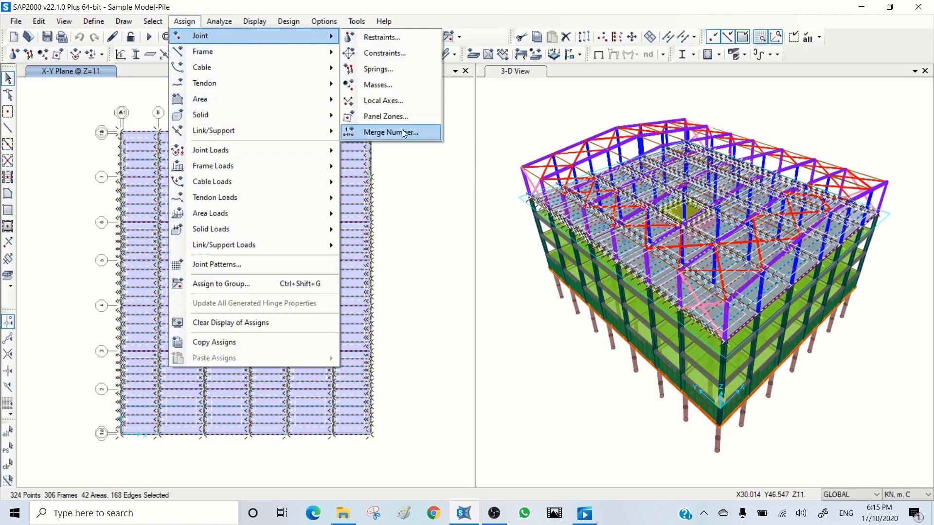
pyautogui.click(382, 53)
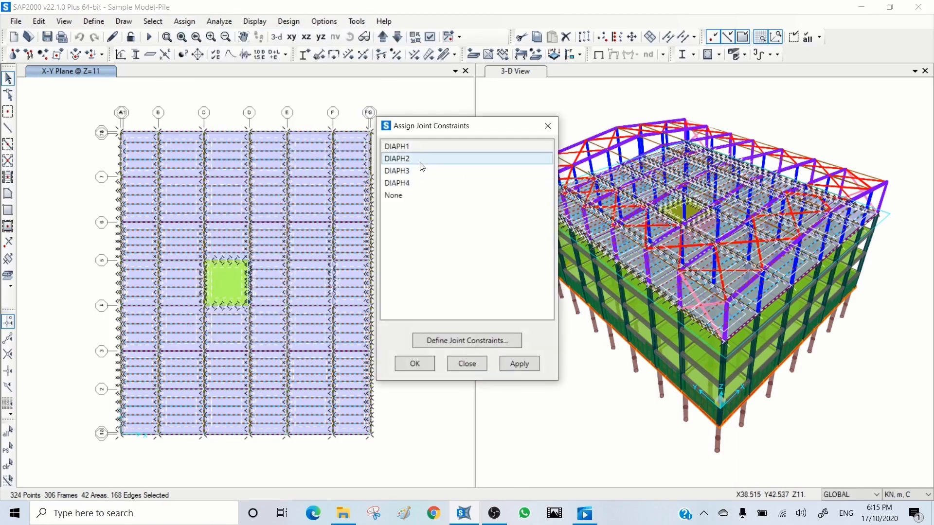
pyautogui.click(409, 184)
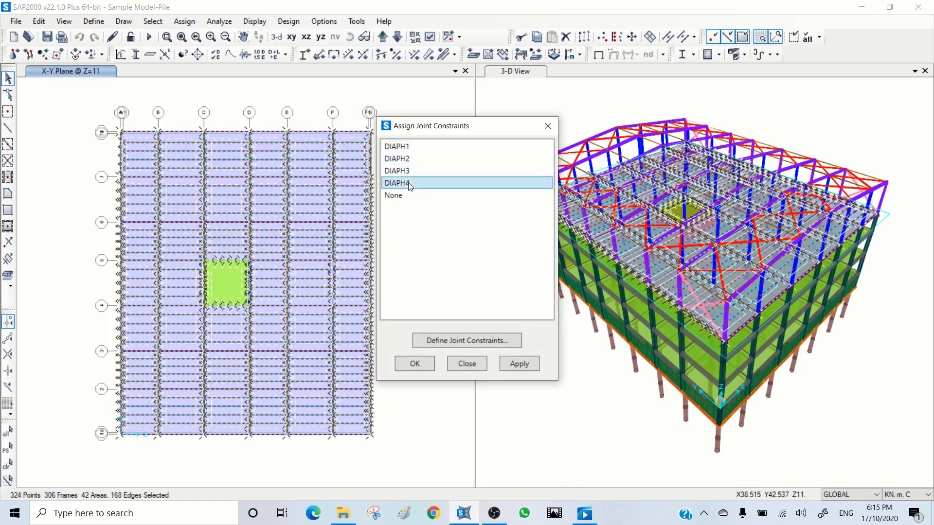
pyautogui.click(518, 364)
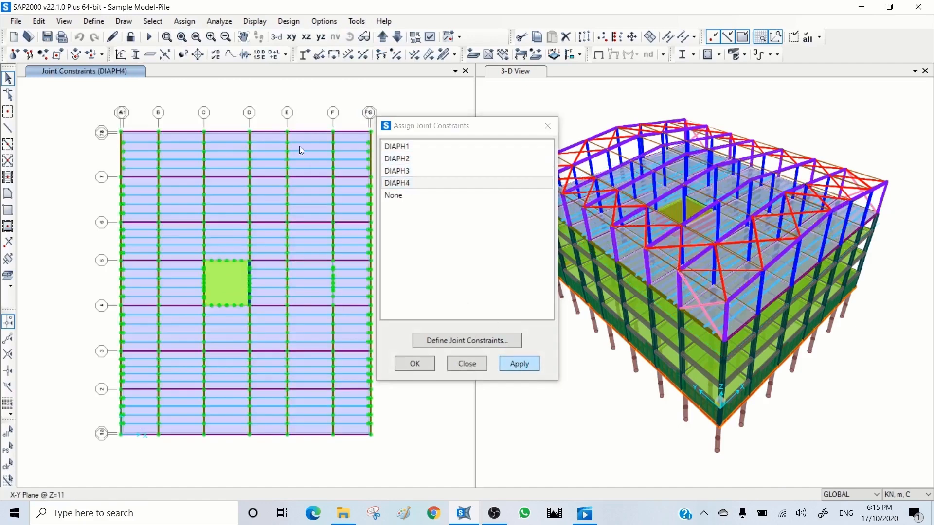
# Step: Select the whole floor plan at Z=8 and assign joint constraint DIAPH3 to its joints
pyautogui.click(397, 37)
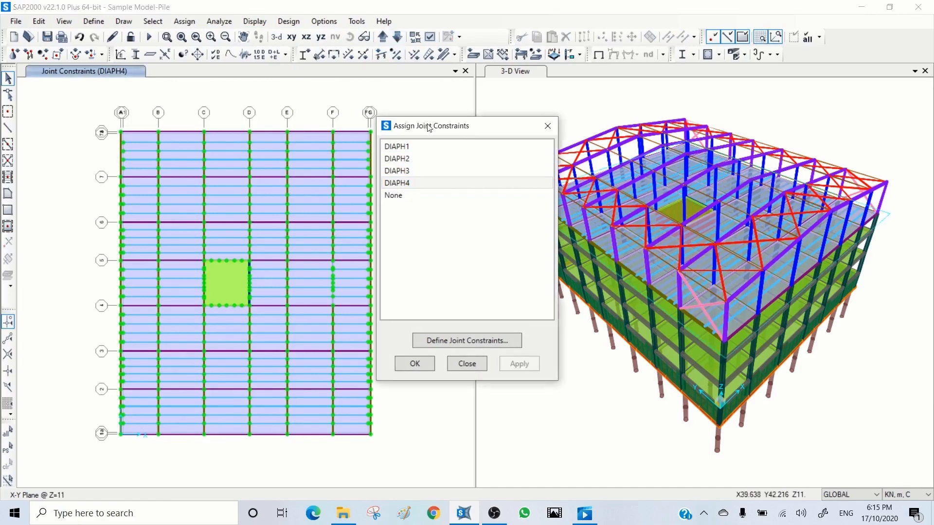
pyautogui.moveTo(429, 127); pyautogui.dragTo(539, 130)
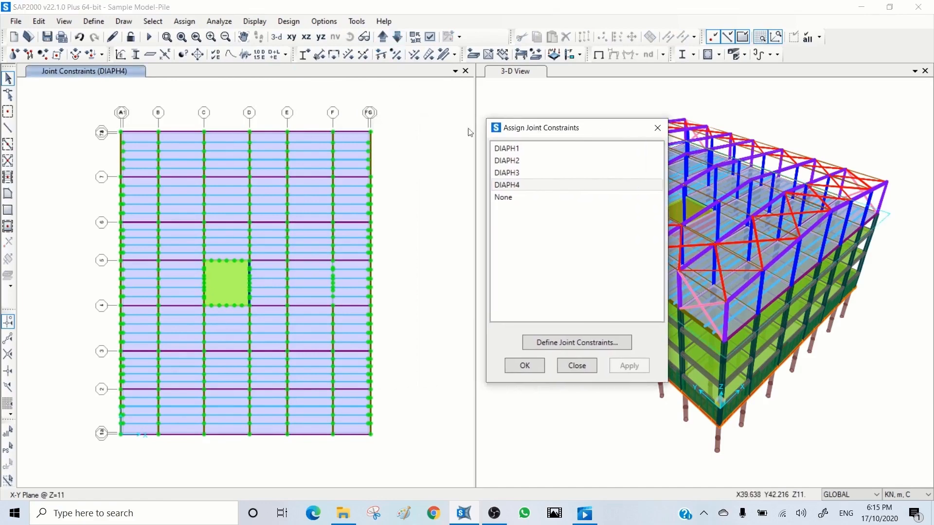
pyautogui.click(398, 37)
pyautogui.moveTo(391, 107); pyautogui.dragTo(81, 473)
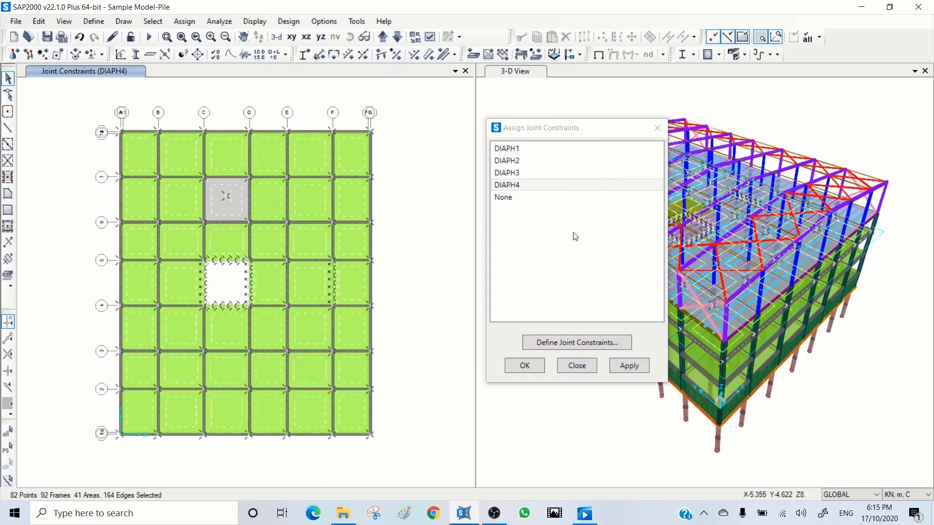
pyautogui.click(519, 174)
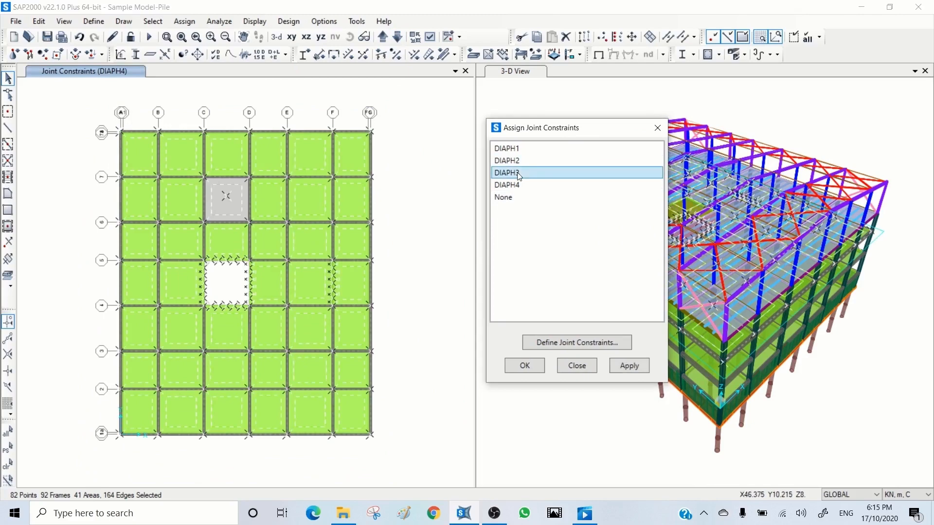
pyautogui.click(629, 366)
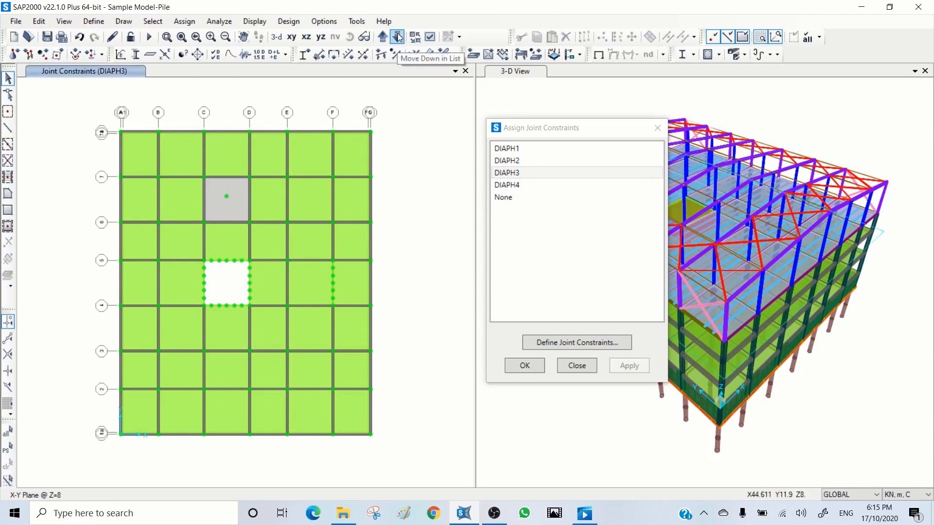
# Step: Select the whole floor plan at Z=4 and assign joint constraint DIAPH2 to its joints
pyautogui.click(398, 37)
pyautogui.moveTo(401, 104); pyautogui.dragTo(68, 460)
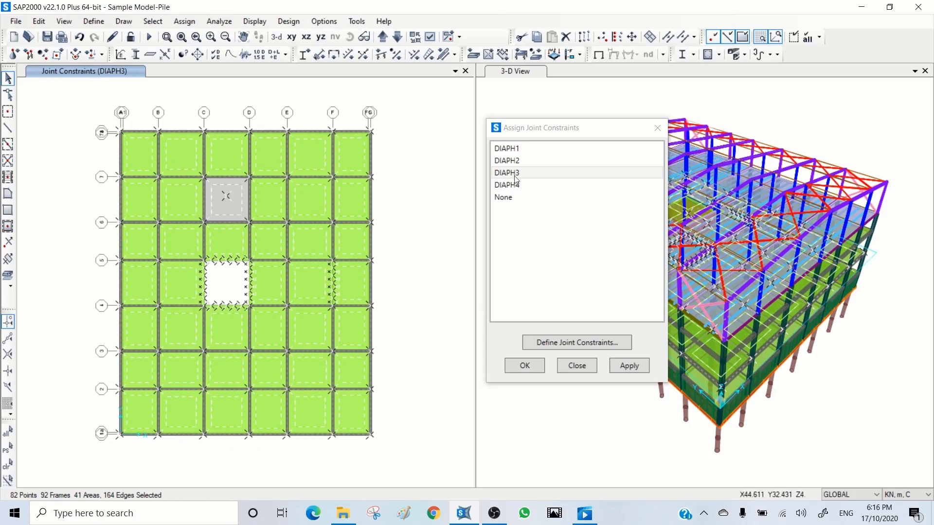
pyautogui.click(509, 161)
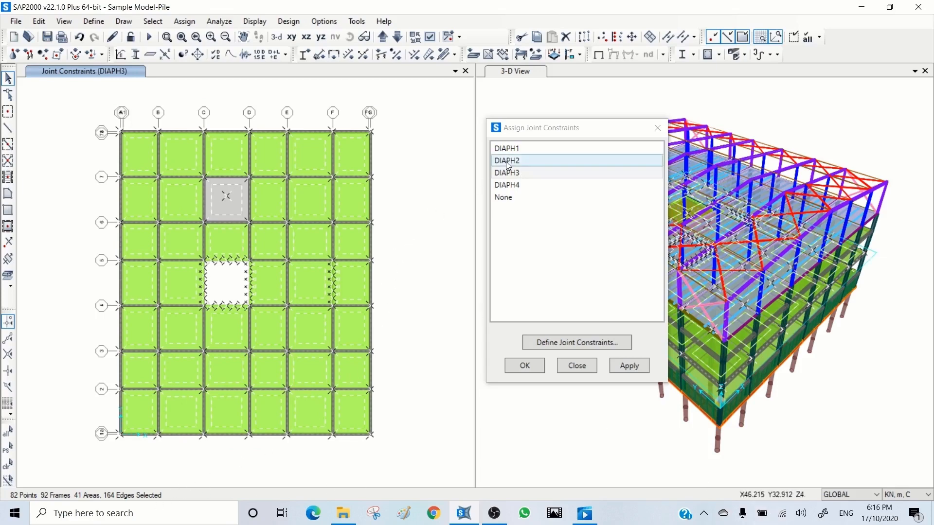
pyautogui.click(628, 365)
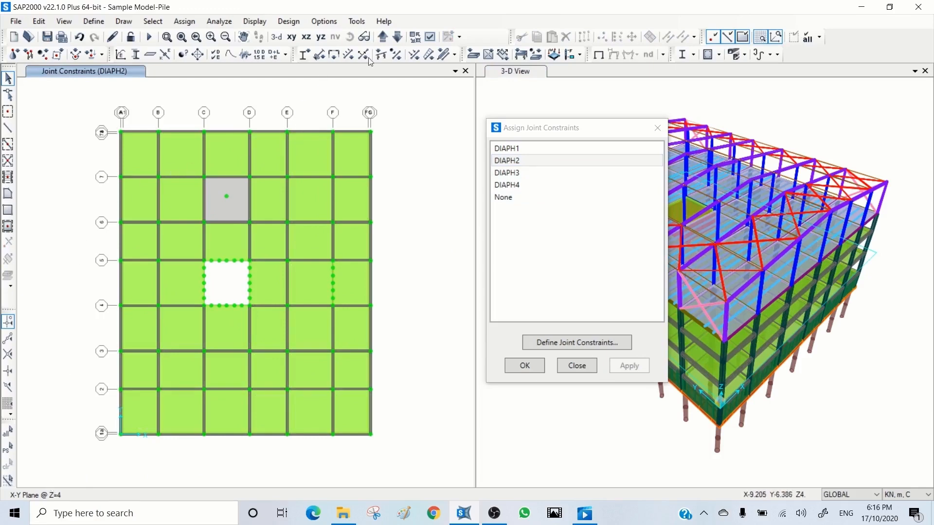
# Step: Select the whole floor plan at Z=0, assign joint constraint DIAPH1 to its joints, and finish the constraint assignment
pyautogui.click(397, 38)
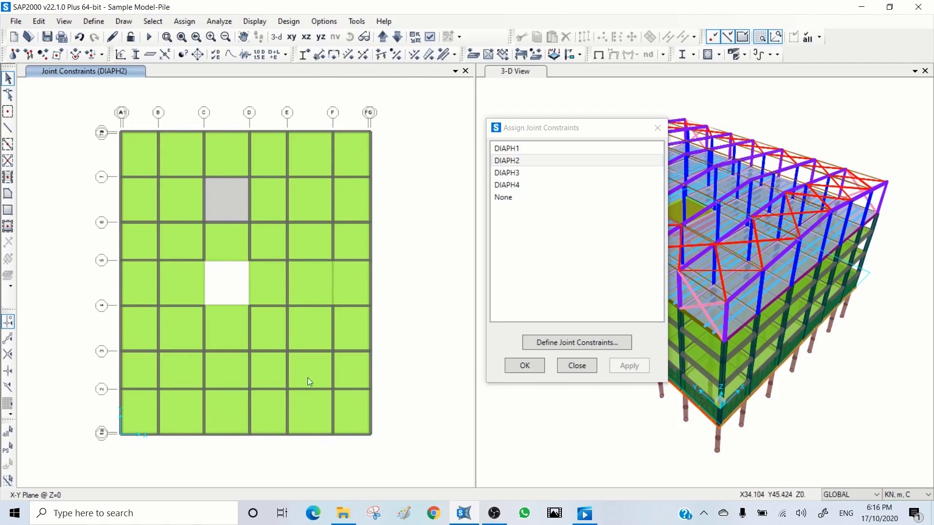
pyautogui.moveTo(393, 108); pyautogui.dragTo(91, 448)
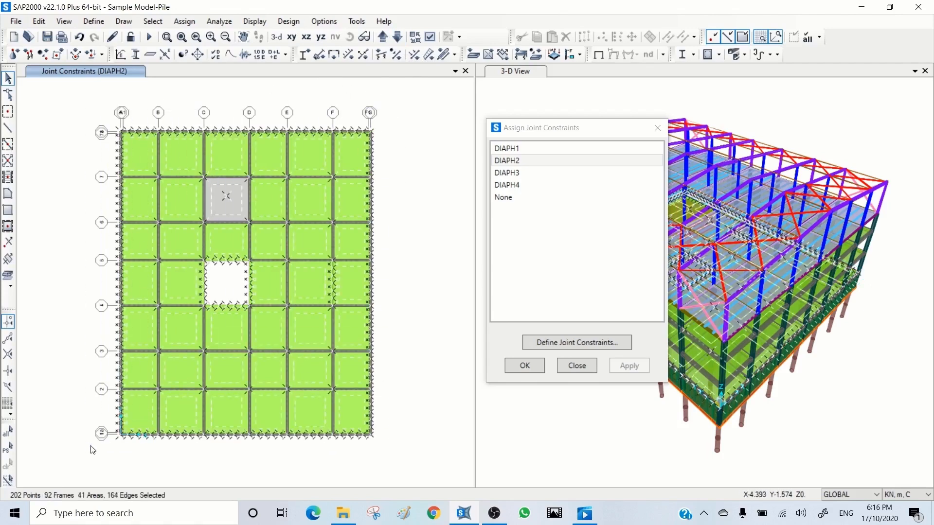
pyautogui.click(525, 149)
pyautogui.click(634, 368)
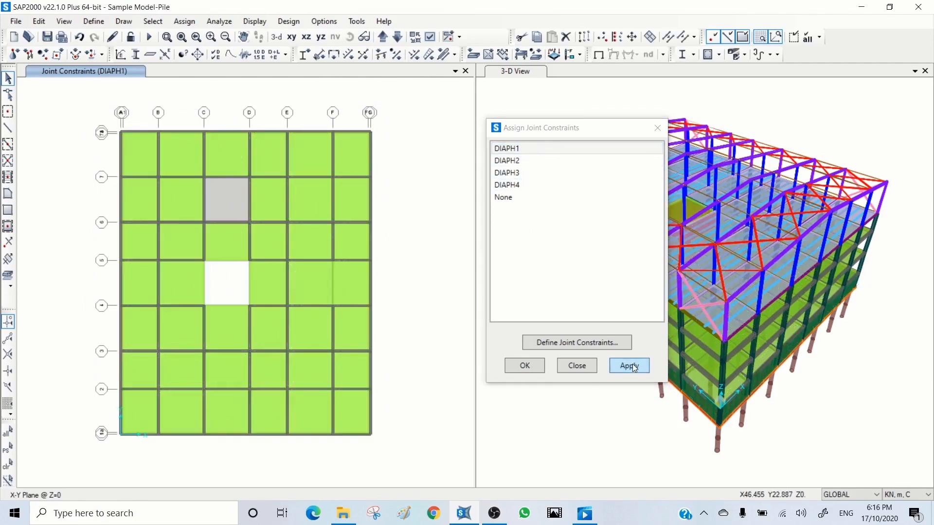
pyautogui.click(584, 367)
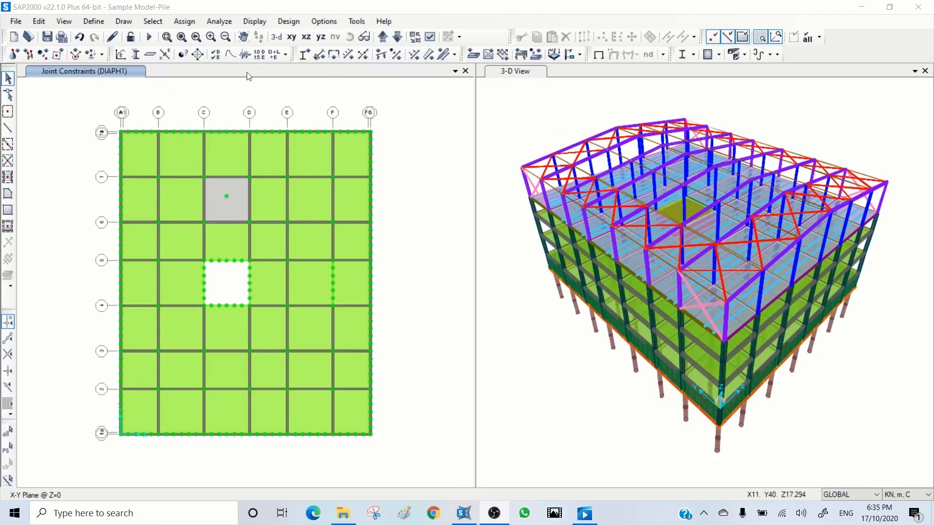
# Step: Review the load patterns and multipliers of mass source MSSSRC1 without changing them
pyautogui.click(183, 54)
pyautogui.click(505, 246)
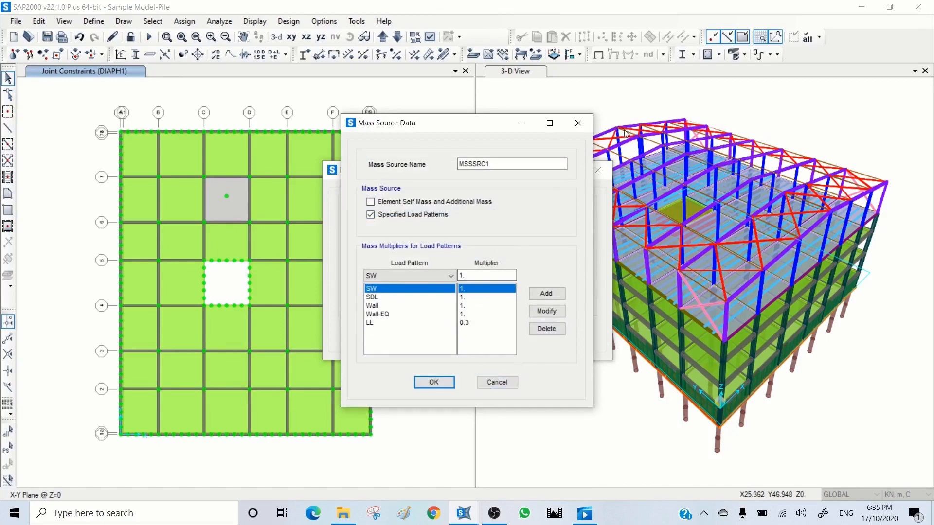
pyautogui.click(493, 381)
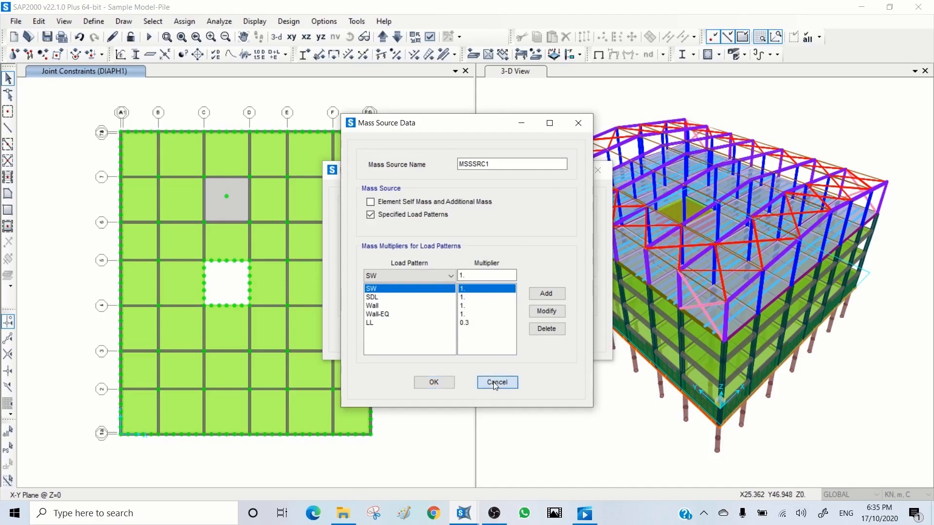